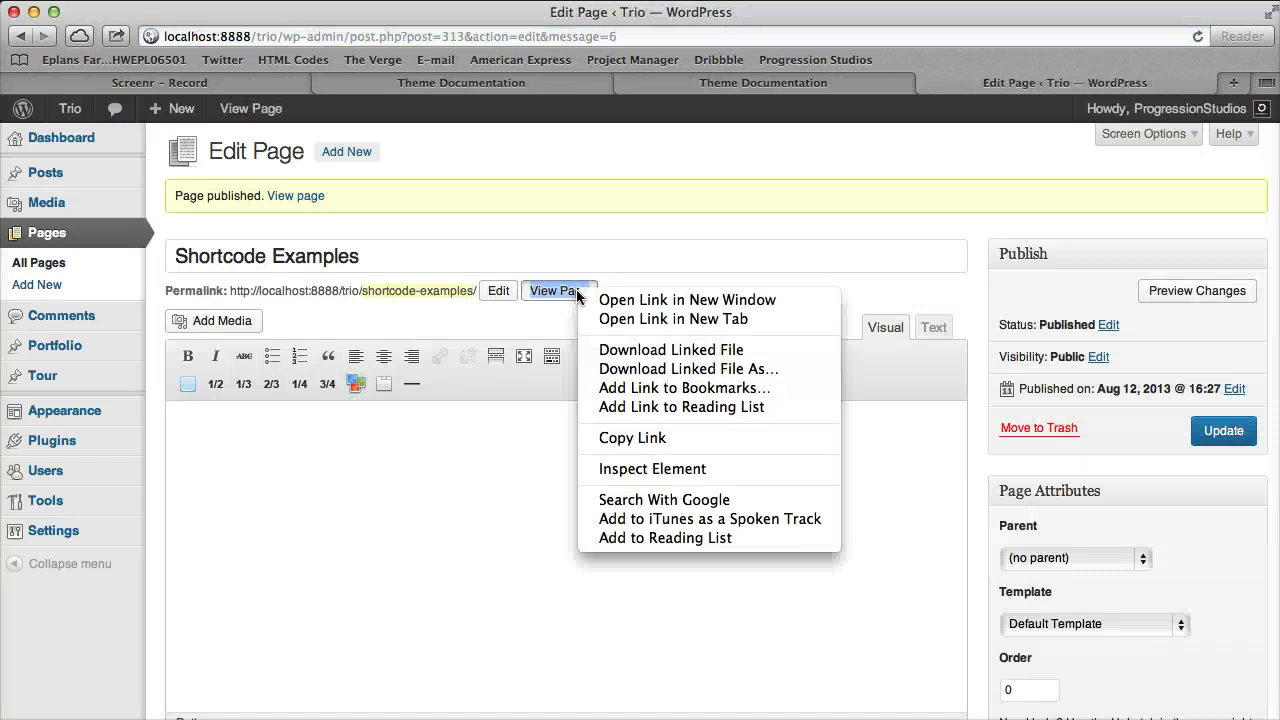
- Open the live view of the Shortcode Examples page in a new tab and return to the page editor
left_click(650, 318)
left_click(1061, 88)
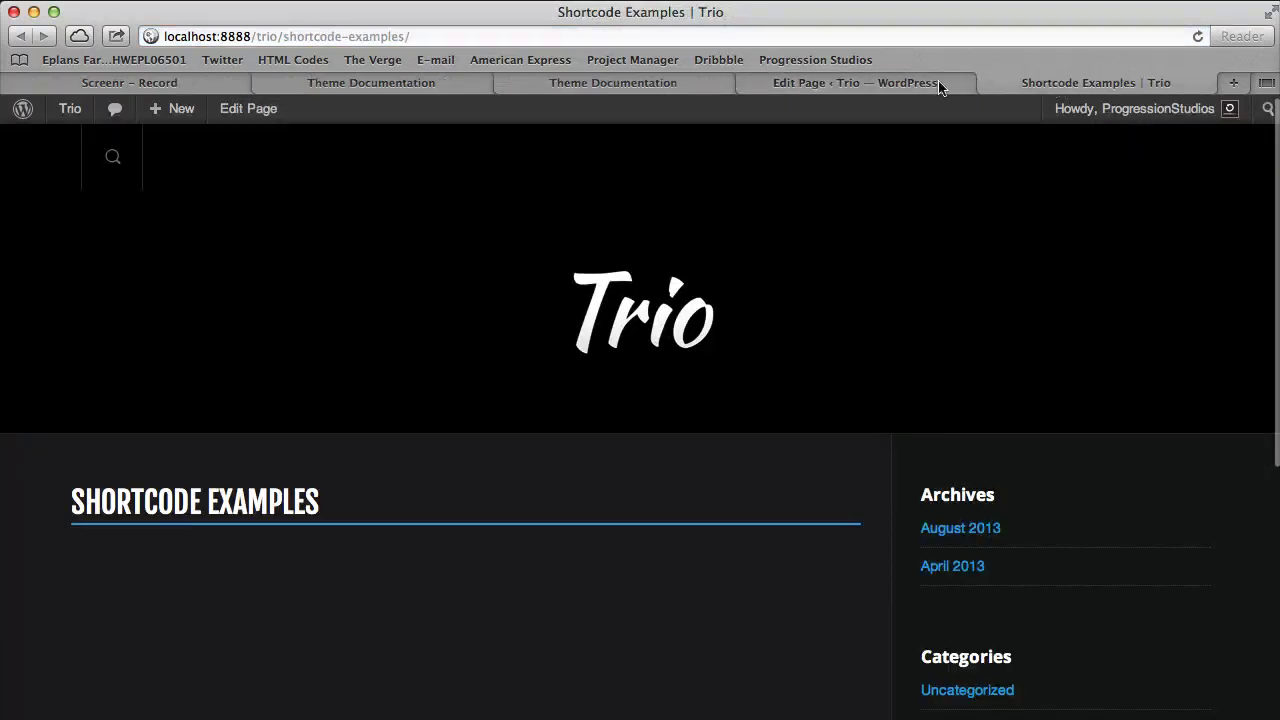
left_click(890, 85)
left_click(771, 249)
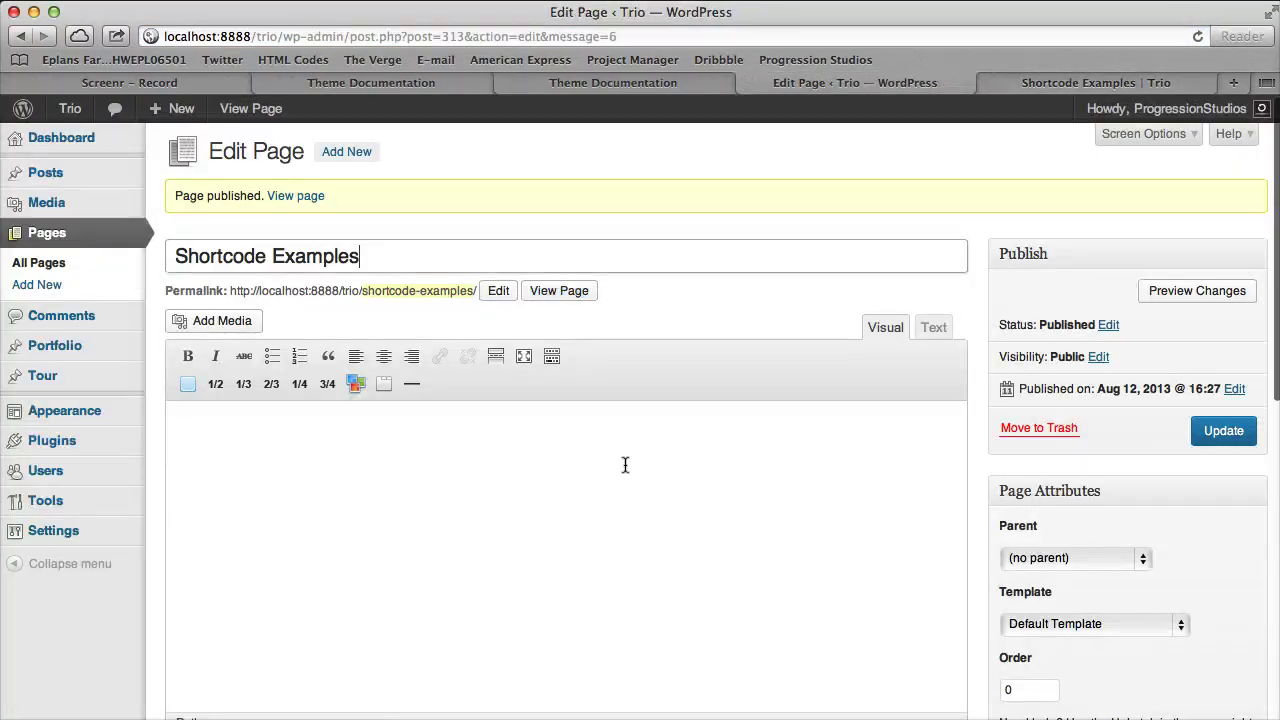
left_click(603, 474)
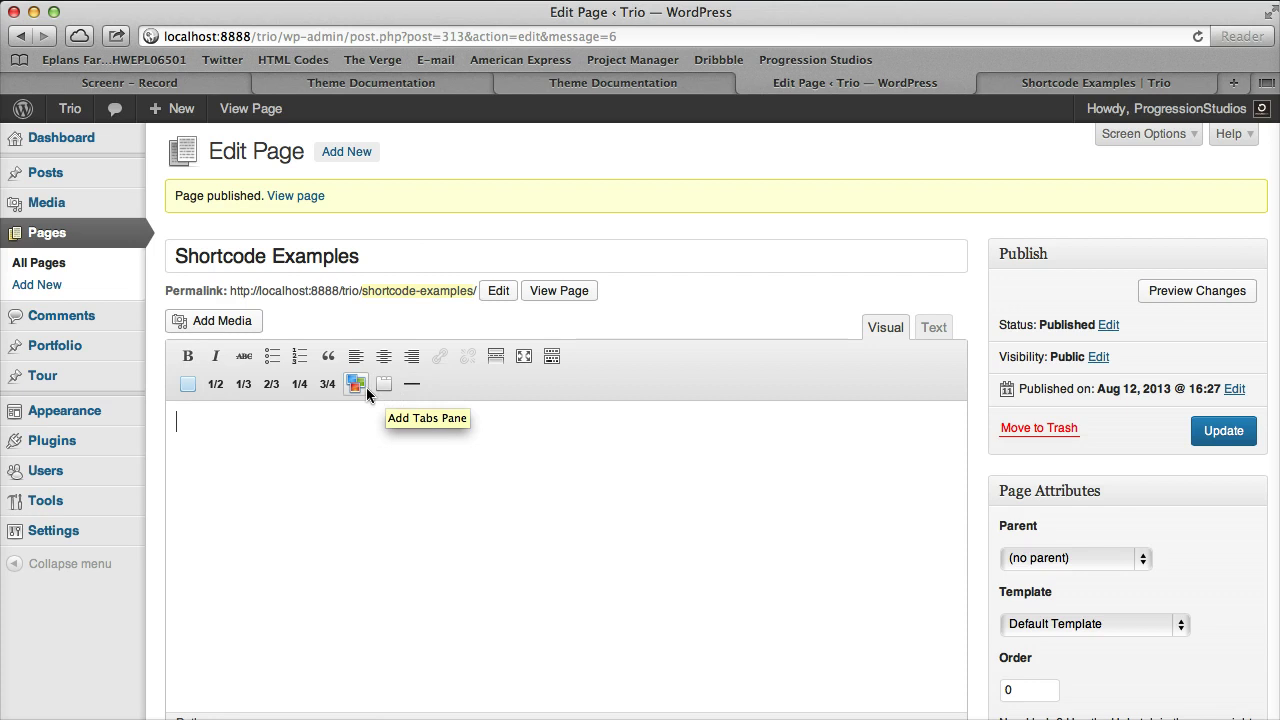
left_click(190, 386)
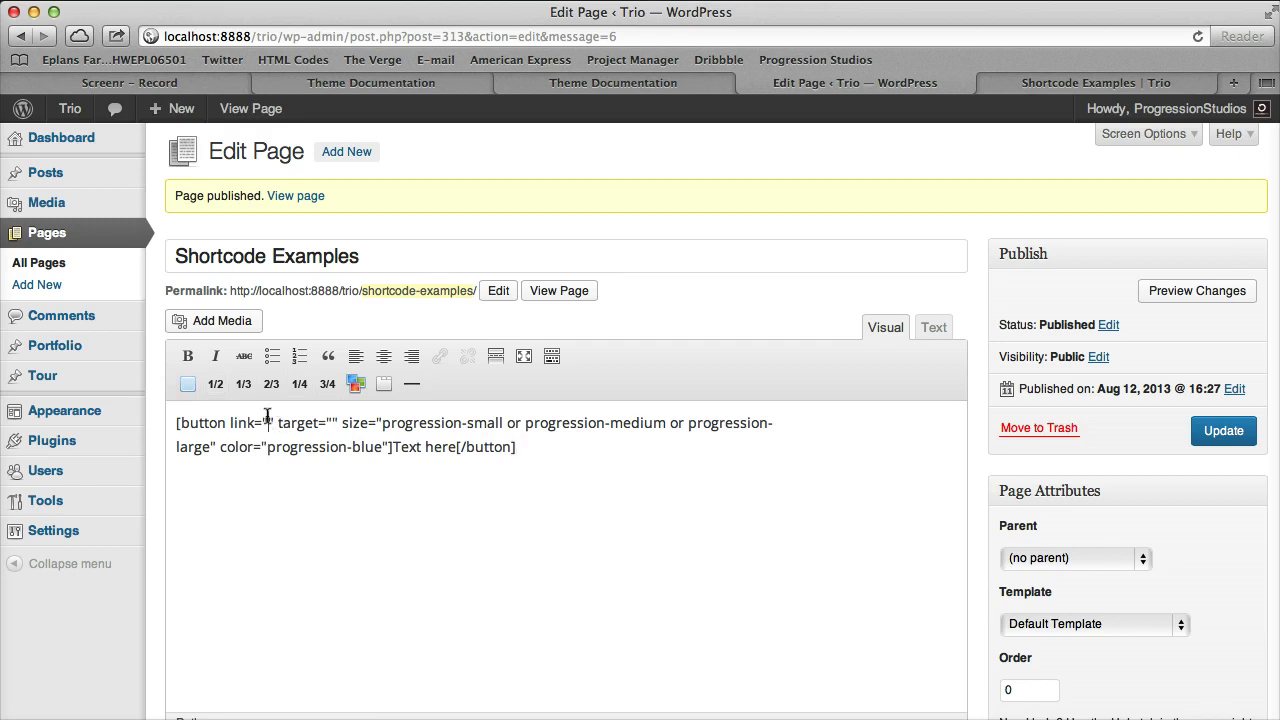
type("http:")
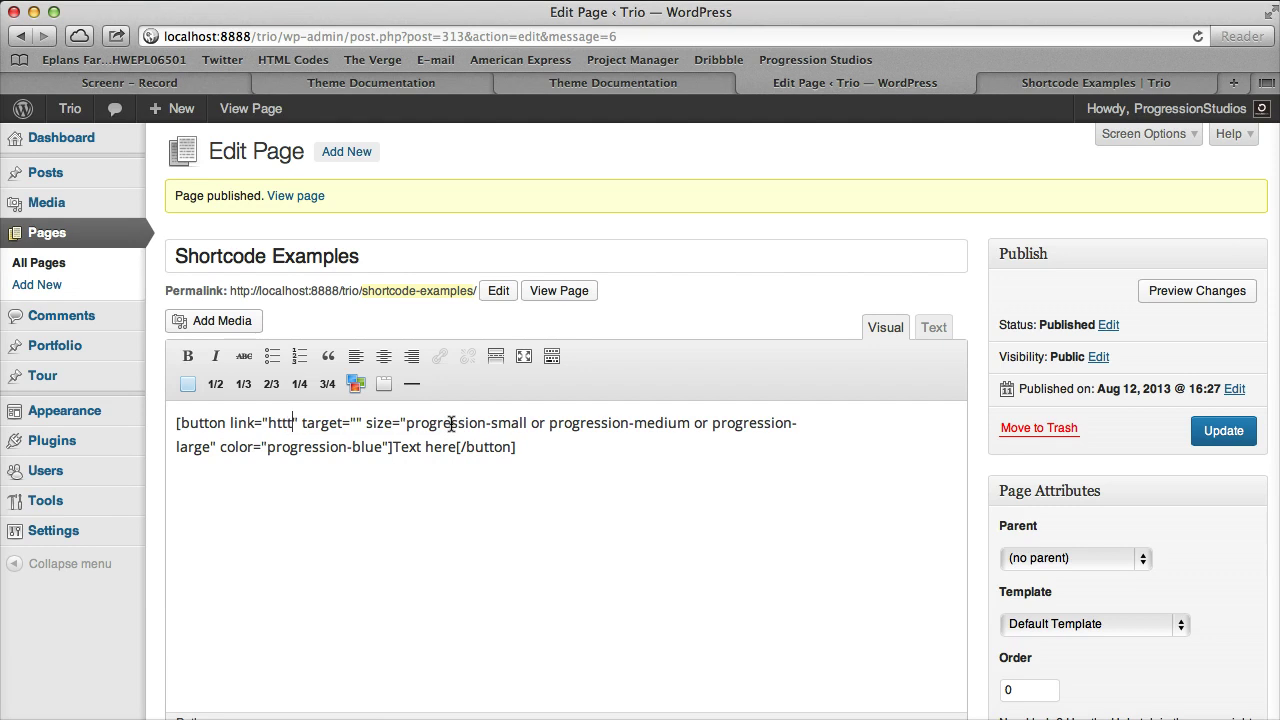
type("//google.com")
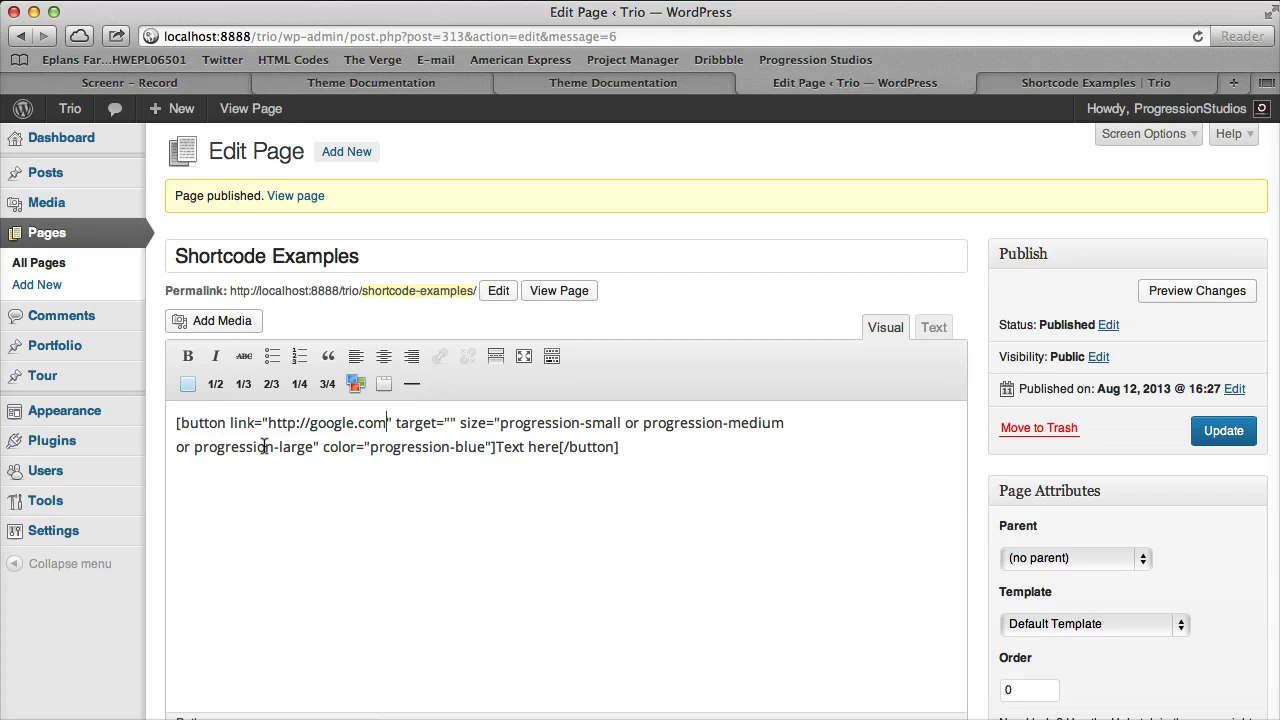
mouse_move(272, 422)
left_mouse_down()
mouse_move(387, 421)
mouse_move(268, 422)
left_mouse_up()
left_click(337, 422)
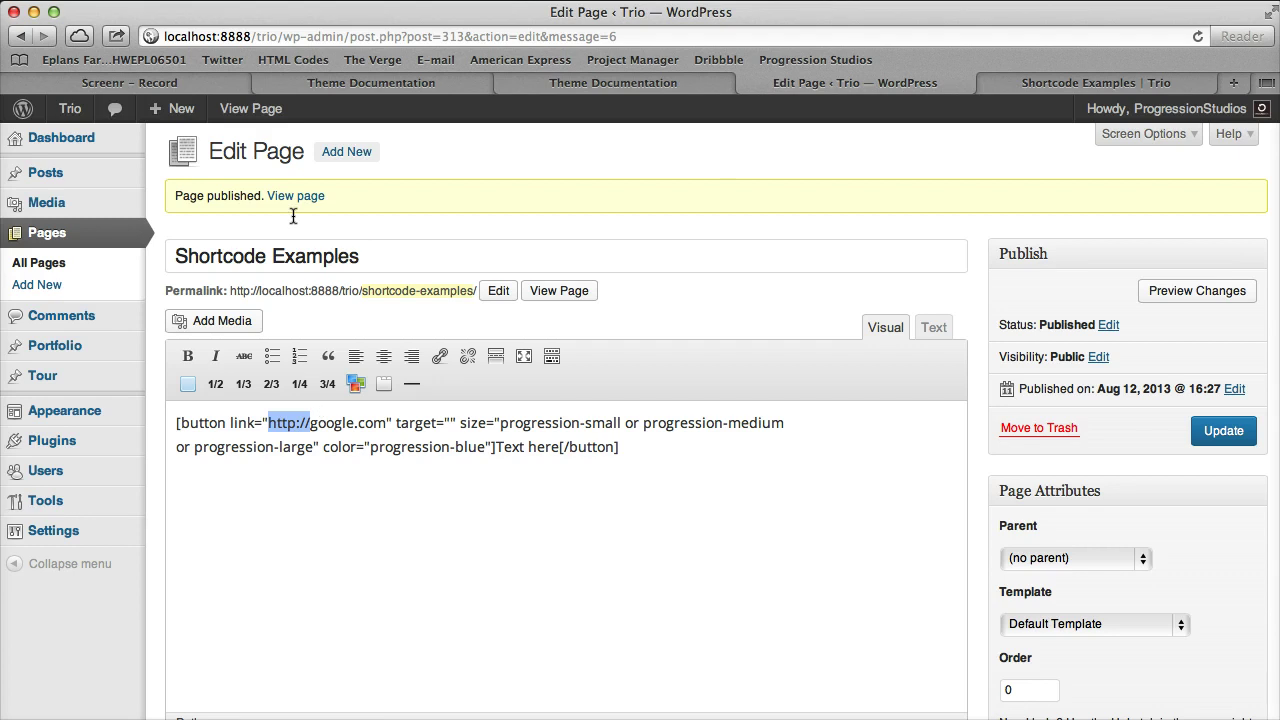
- Trim the button shortcode's size attribute to progression-medium only
left_click(452, 422)
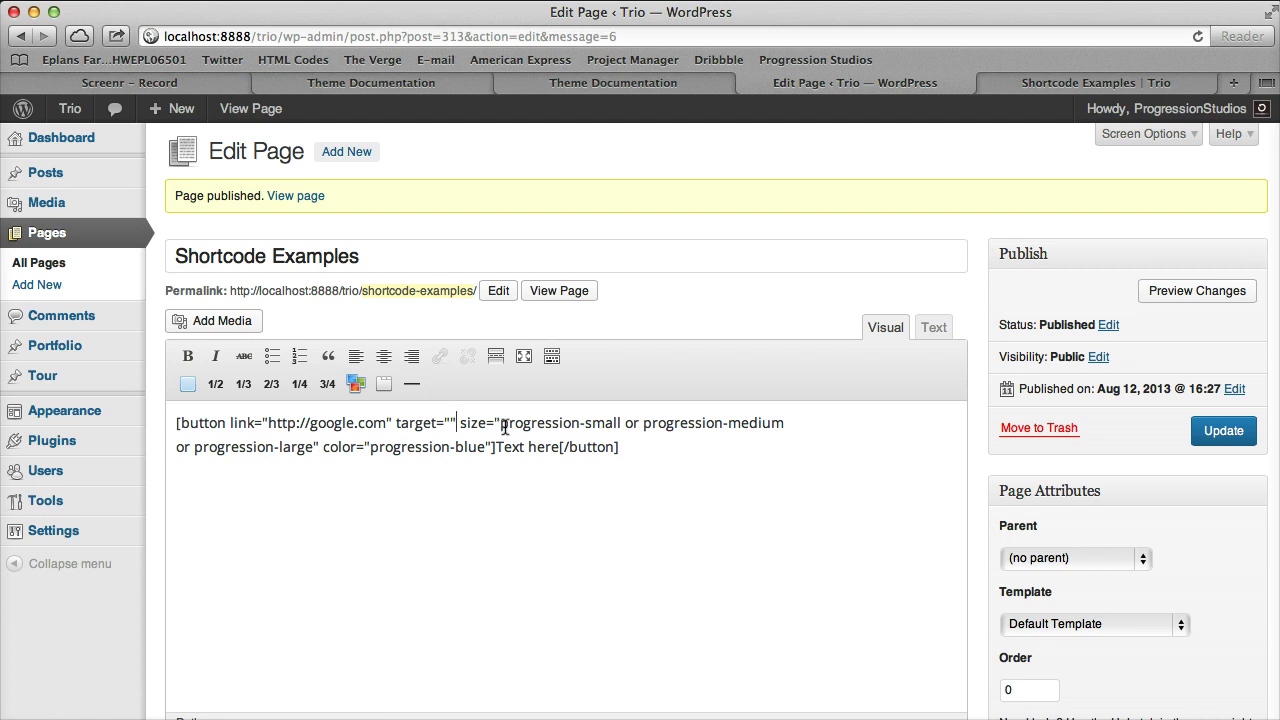
left_click_drag(506, 427, 643, 423)
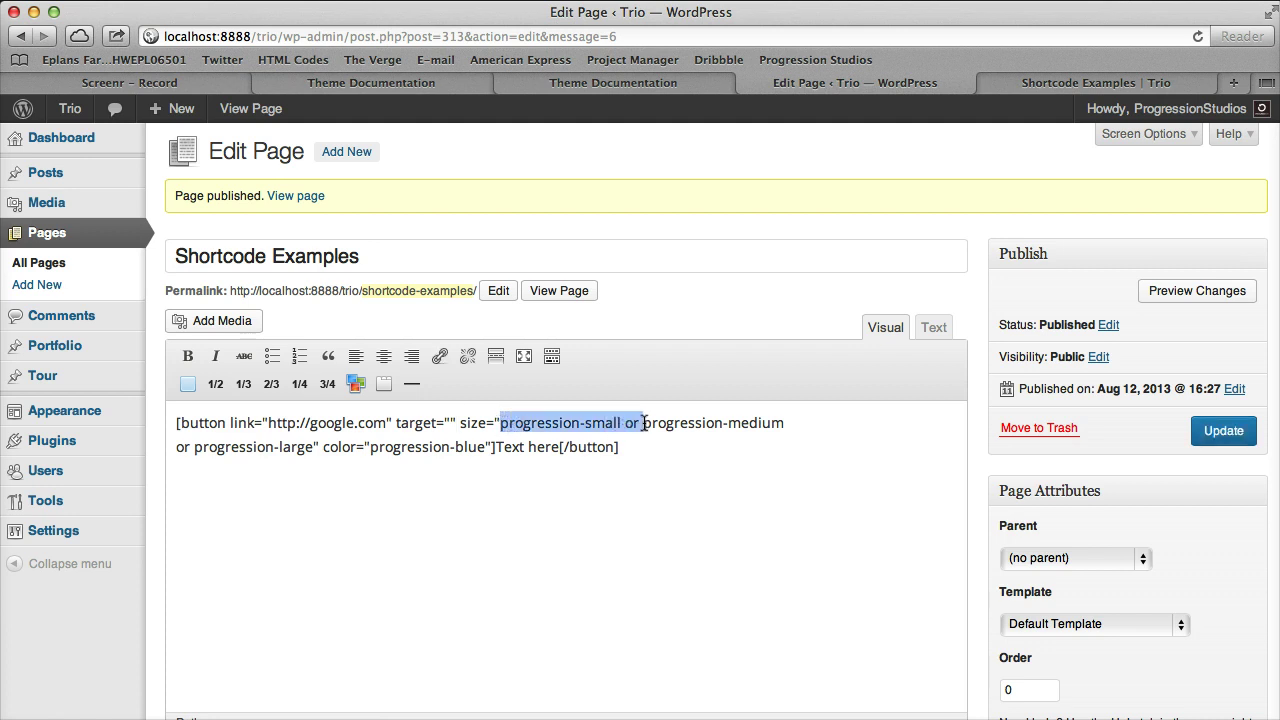
key("BackSpace")
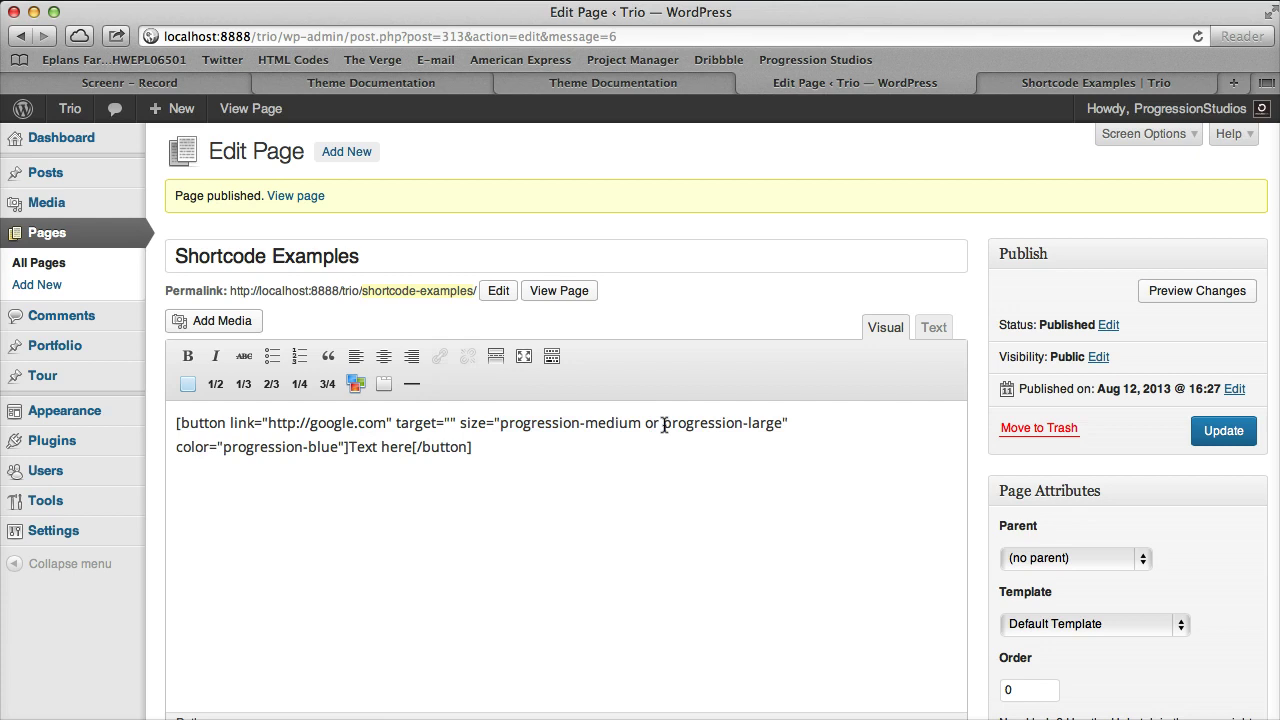
left_click_drag(645, 423, 781, 423)
key("BackSpace")
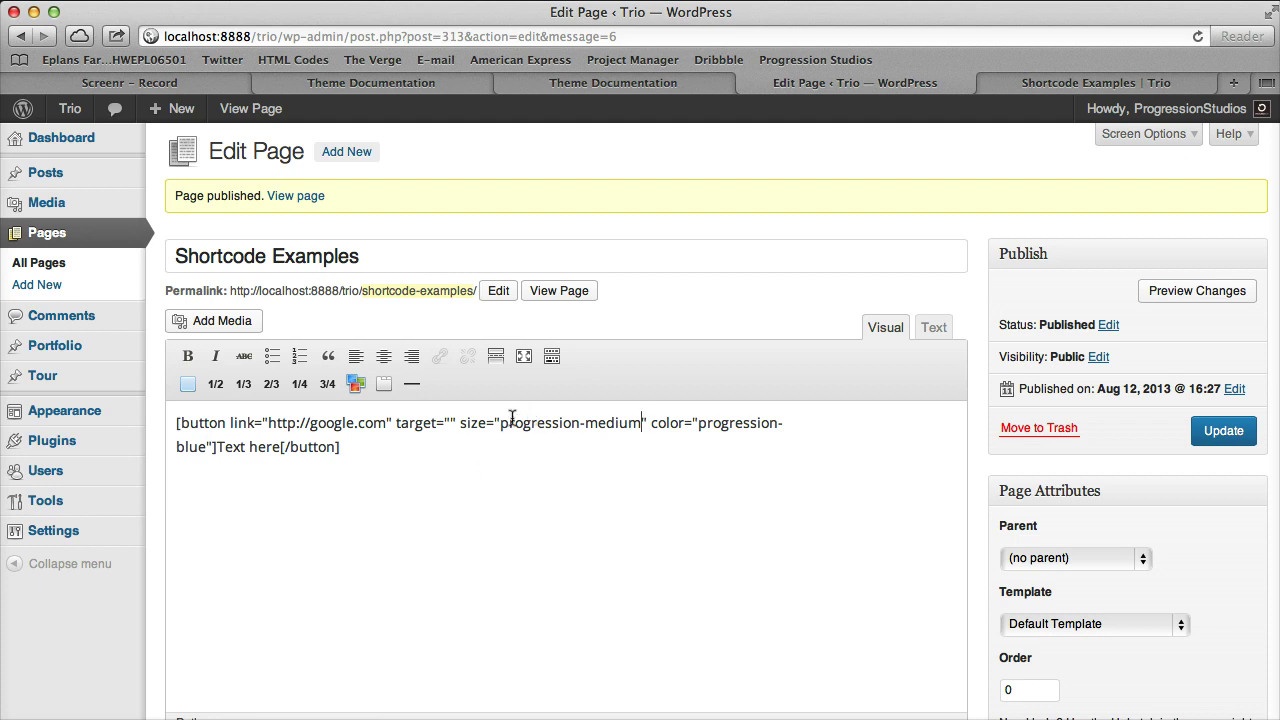
left_click_drag(503, 423, 646, 425)
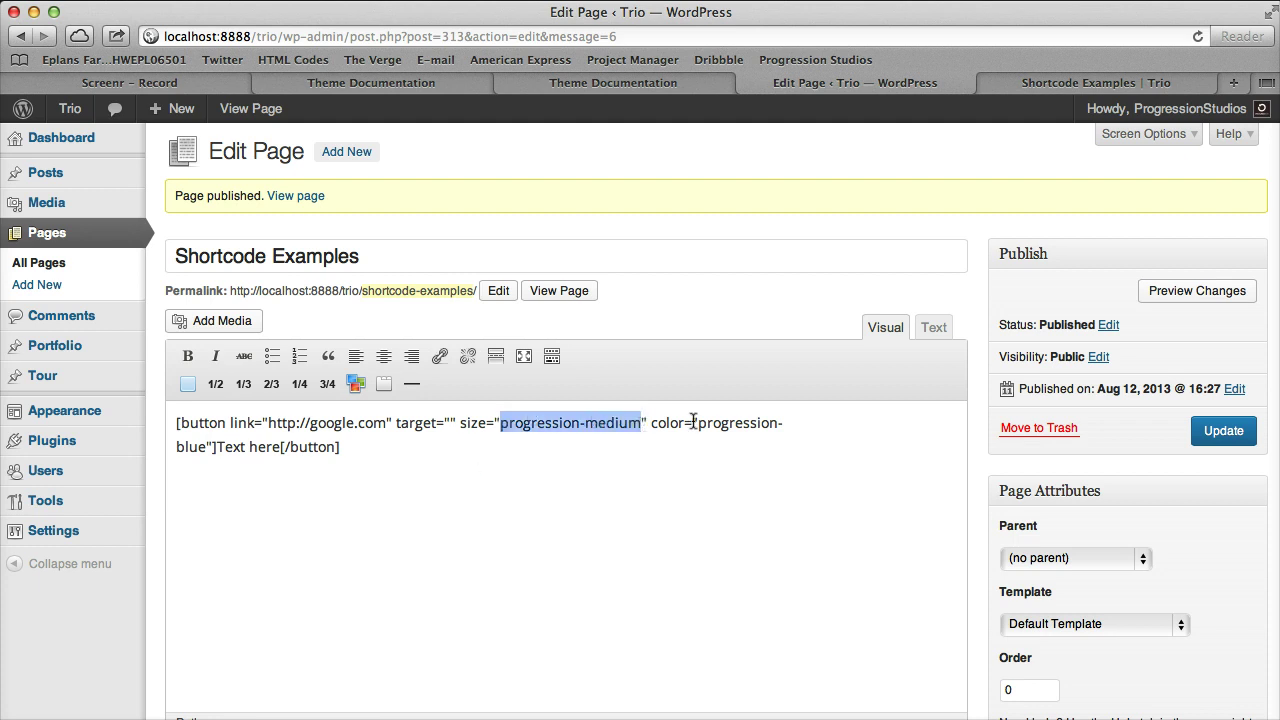
left_click(698, 423)
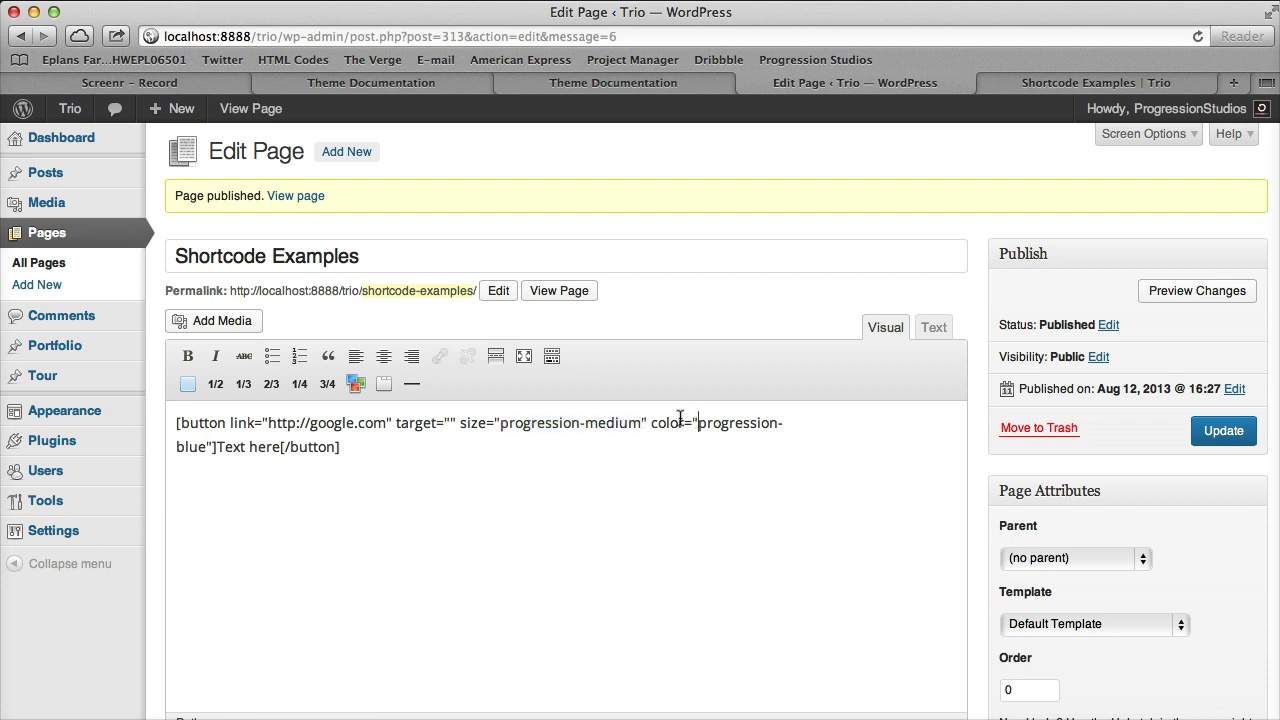
- Replace the button shortcode's placeholder text with "Learn more >"
double_click(197, 446)
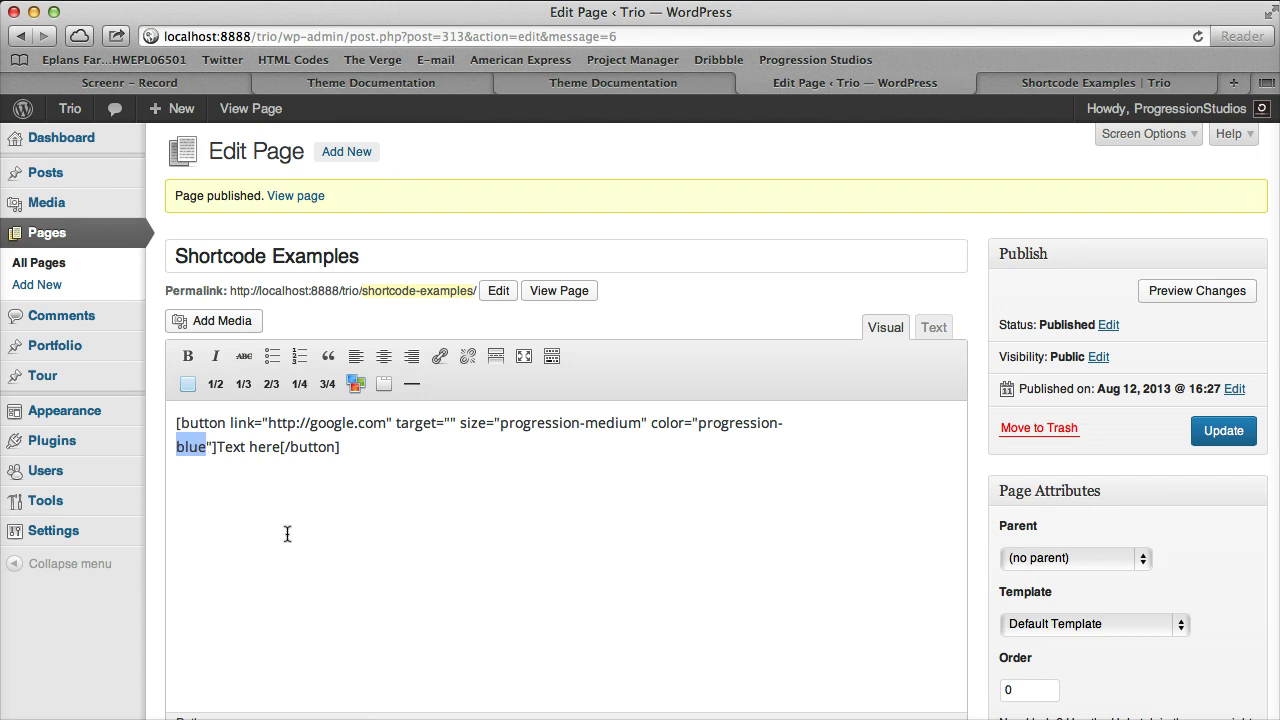
double_click(228, 450)
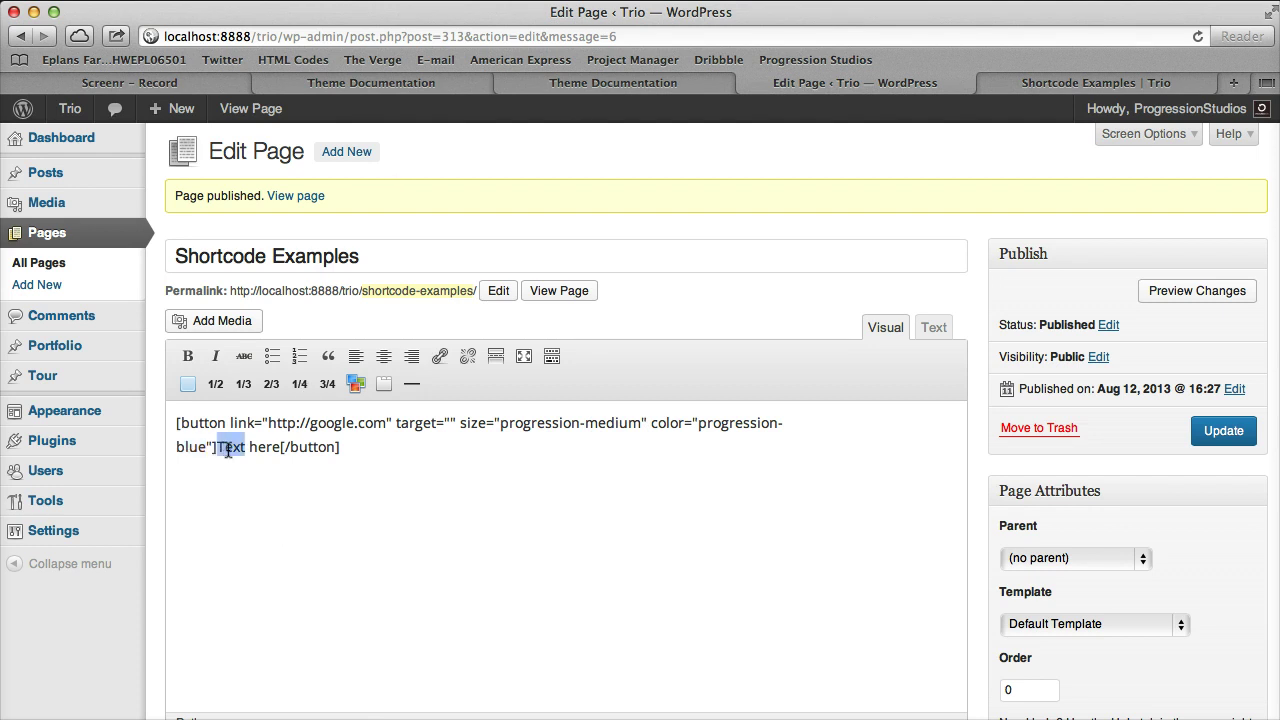
left_click_drag(268, 443, 272, 445)
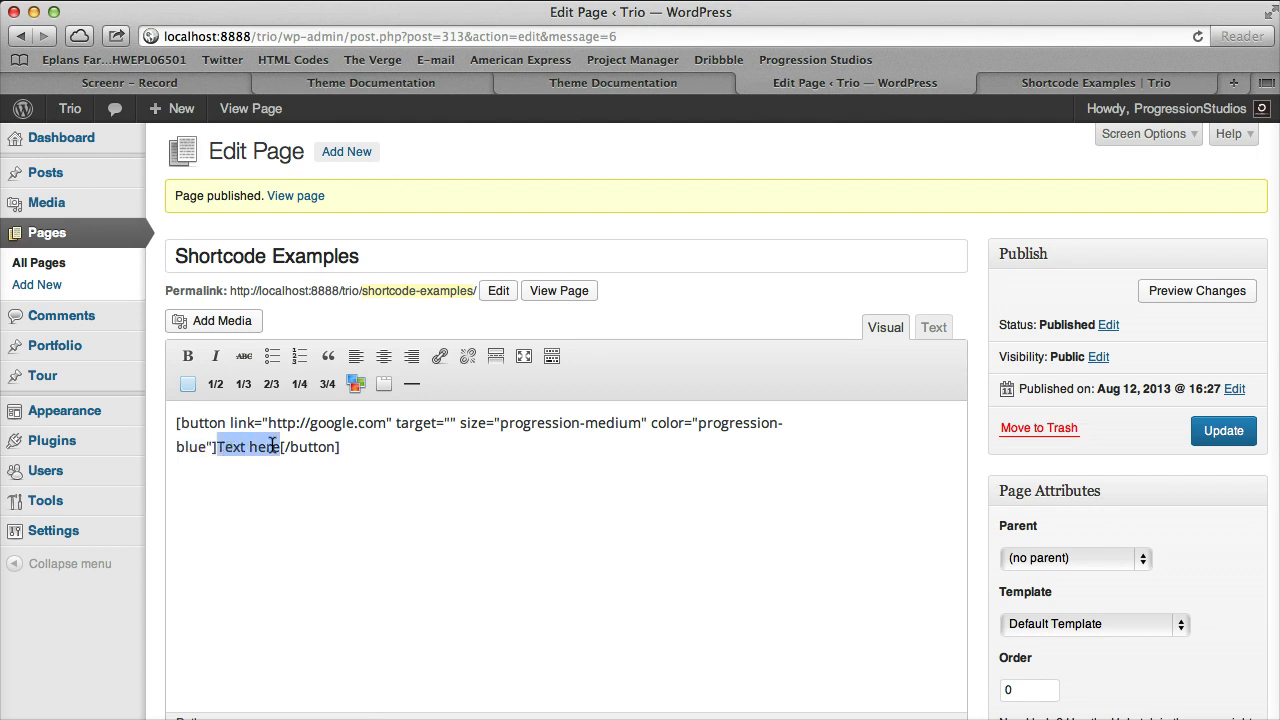
type("Learn more ")
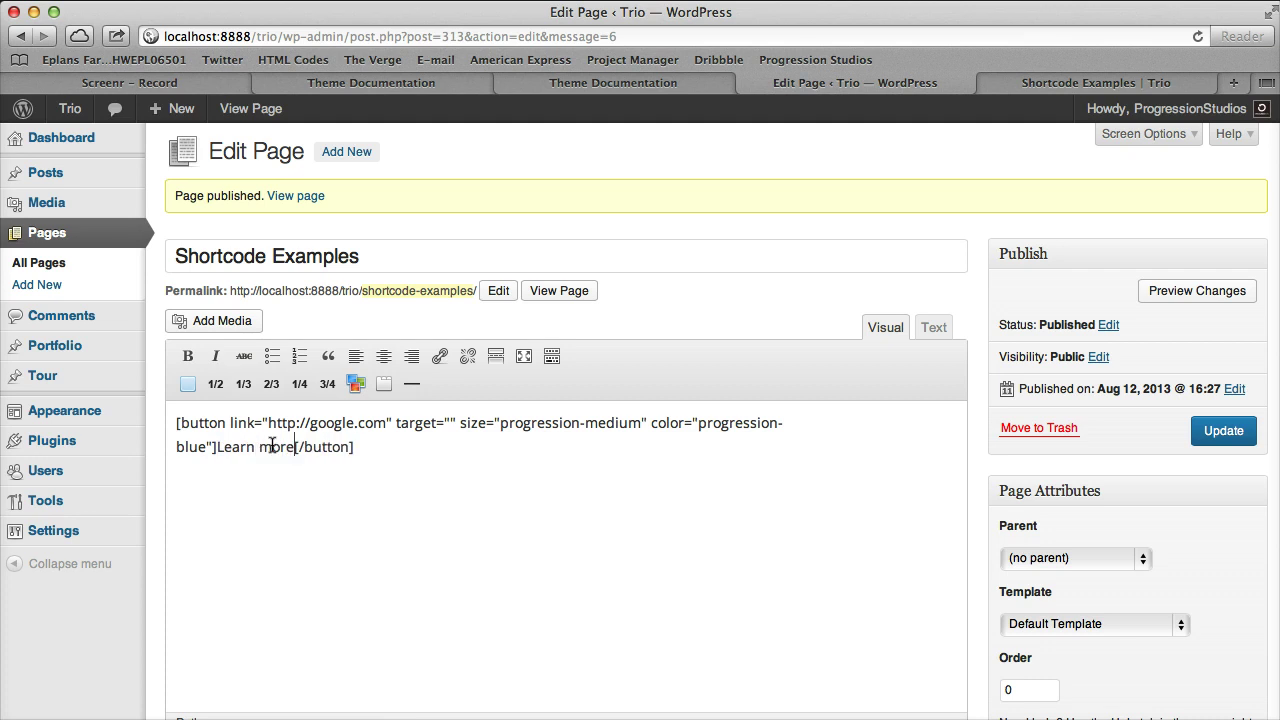
type(">")
- Update the page, reload its live view and test the Learn more button's link, returning to the page
left_click(1224, 430)
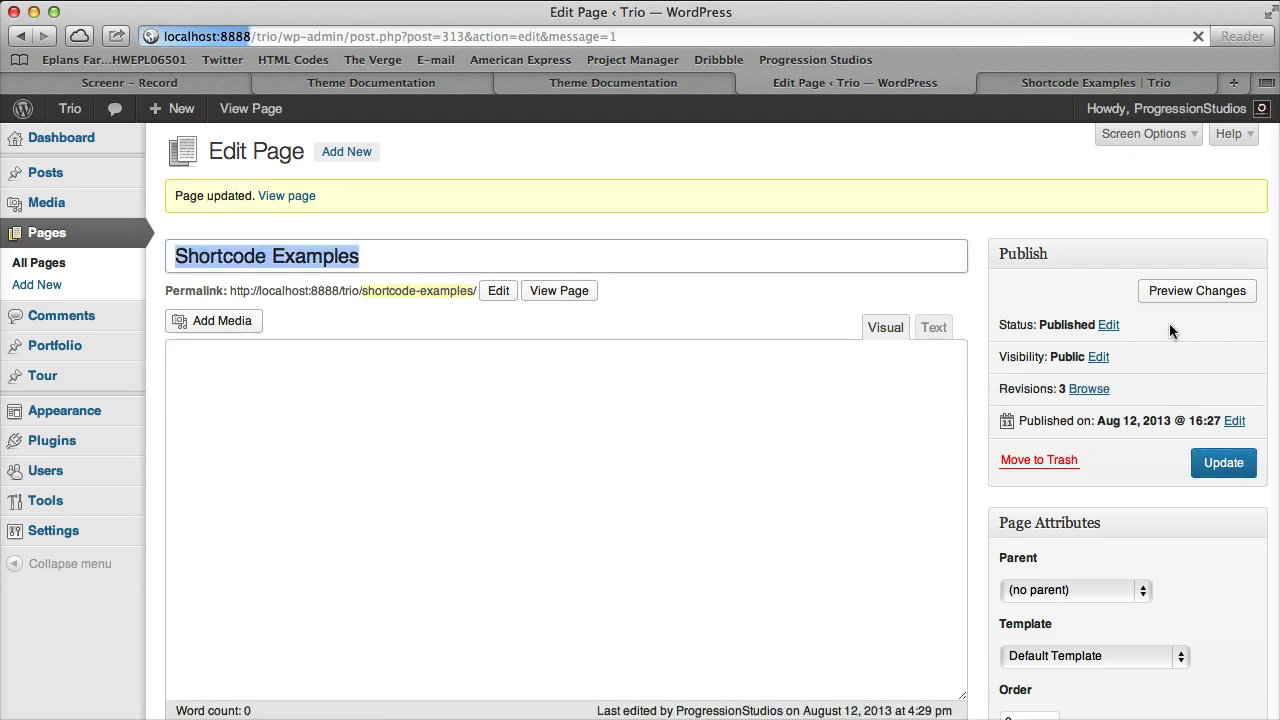
left_click(1090, 83)
left_click(1198, 36)
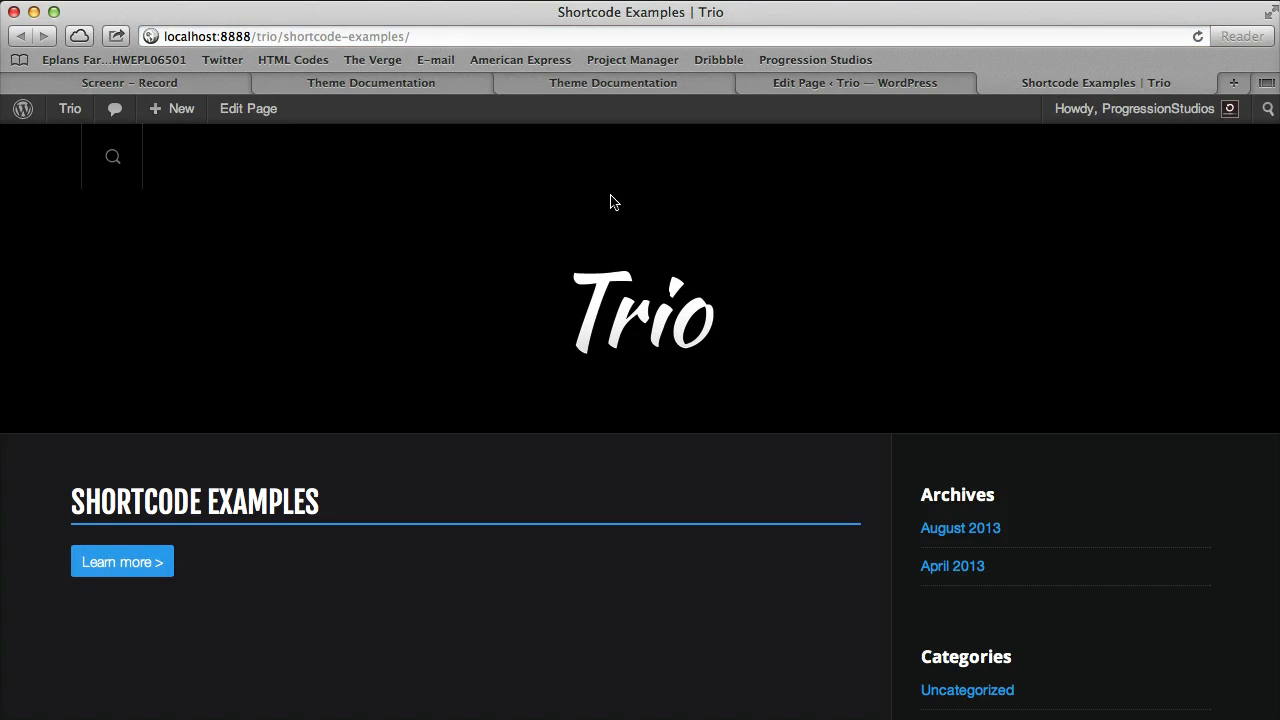
left_click(168, 562)
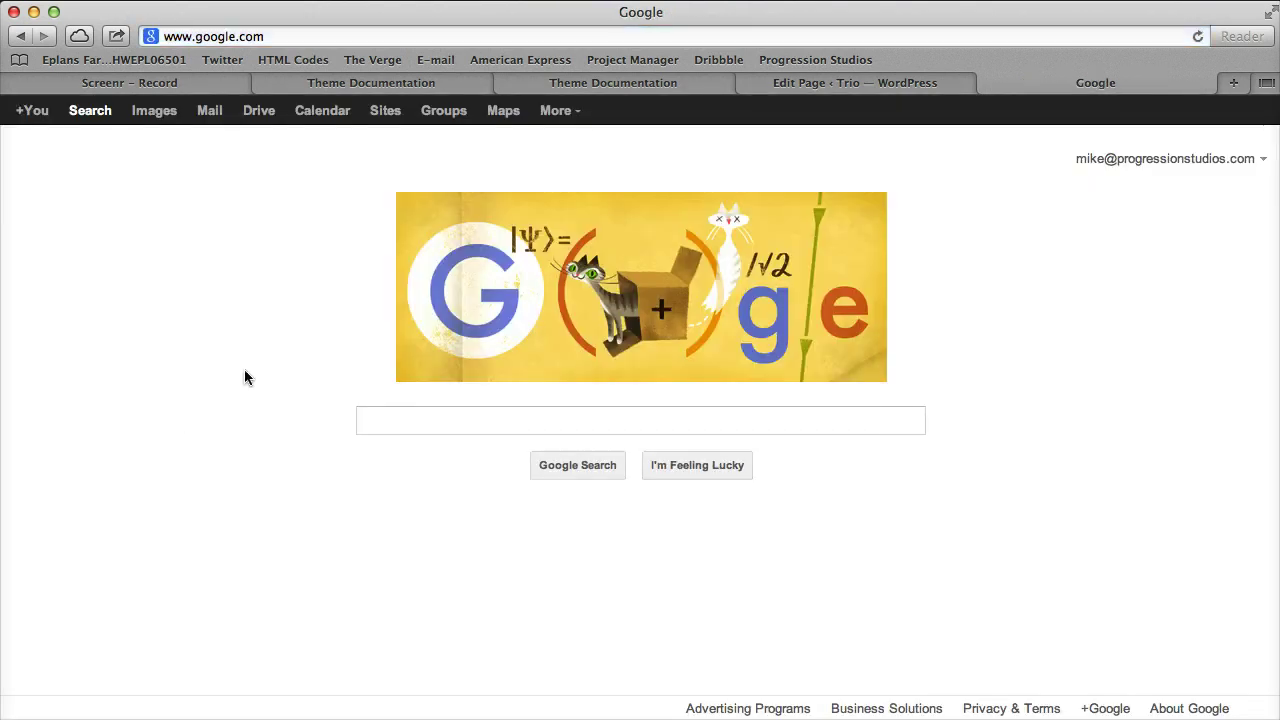
key("super+bracketleft")
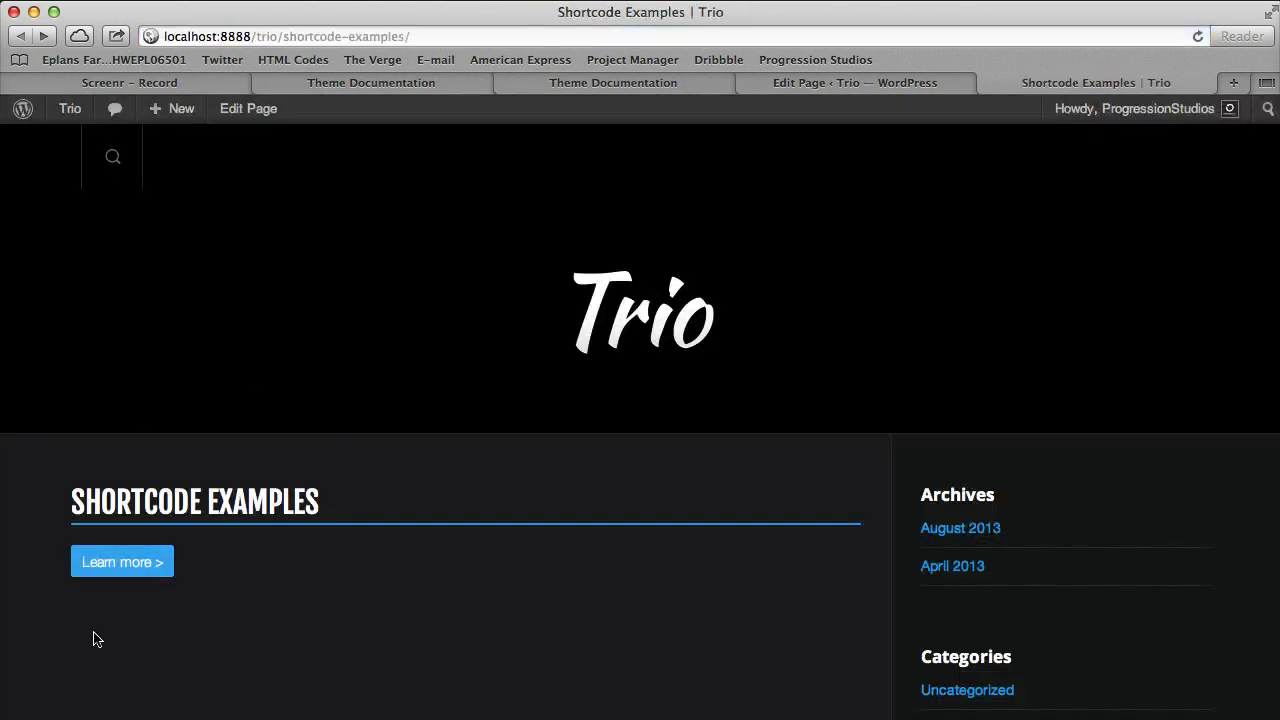
- Return to the page editor and insert a toggle shortcode in a new paragraph below the button
left_click(925, 83)
left_click(354, 537)
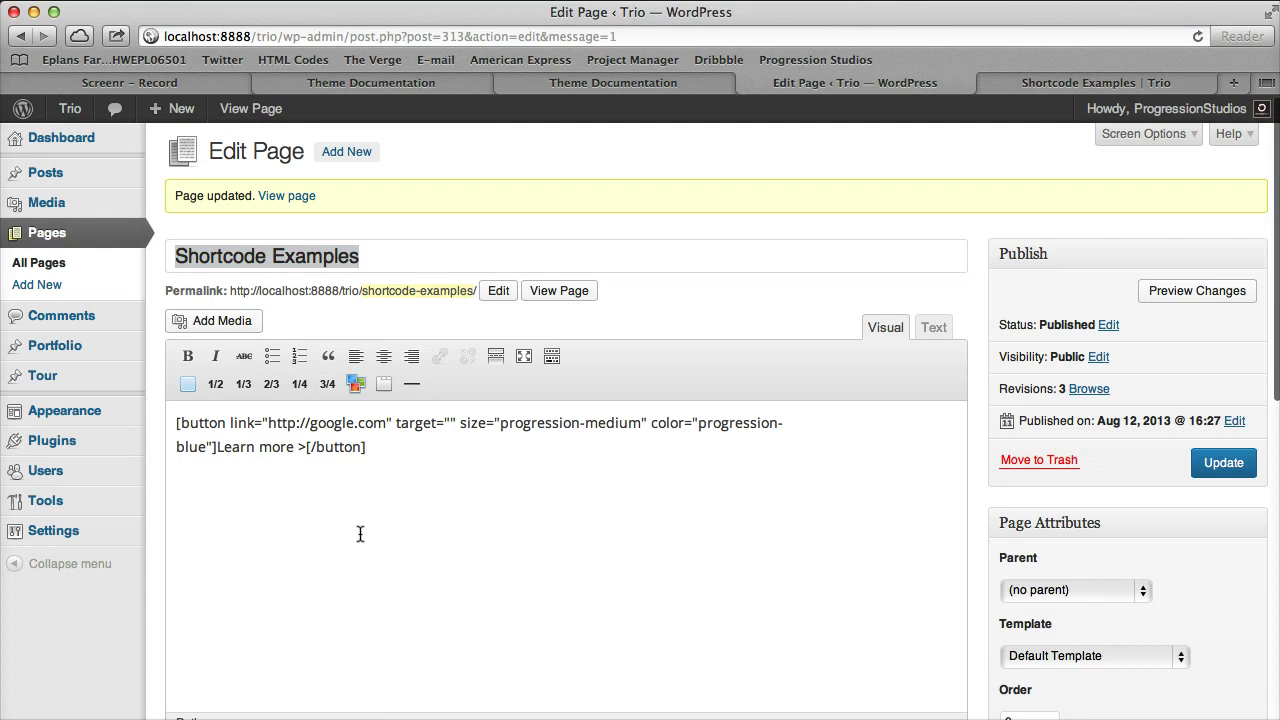
key("Return")
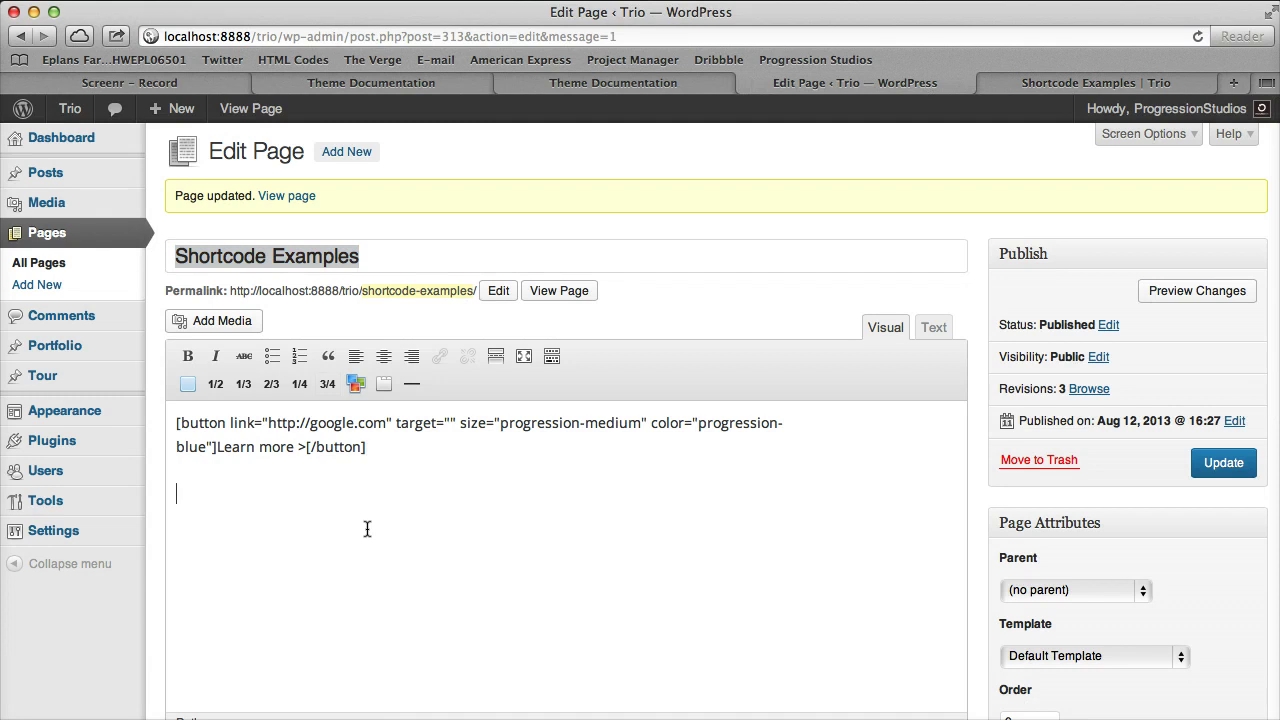
left_click(355, 385)
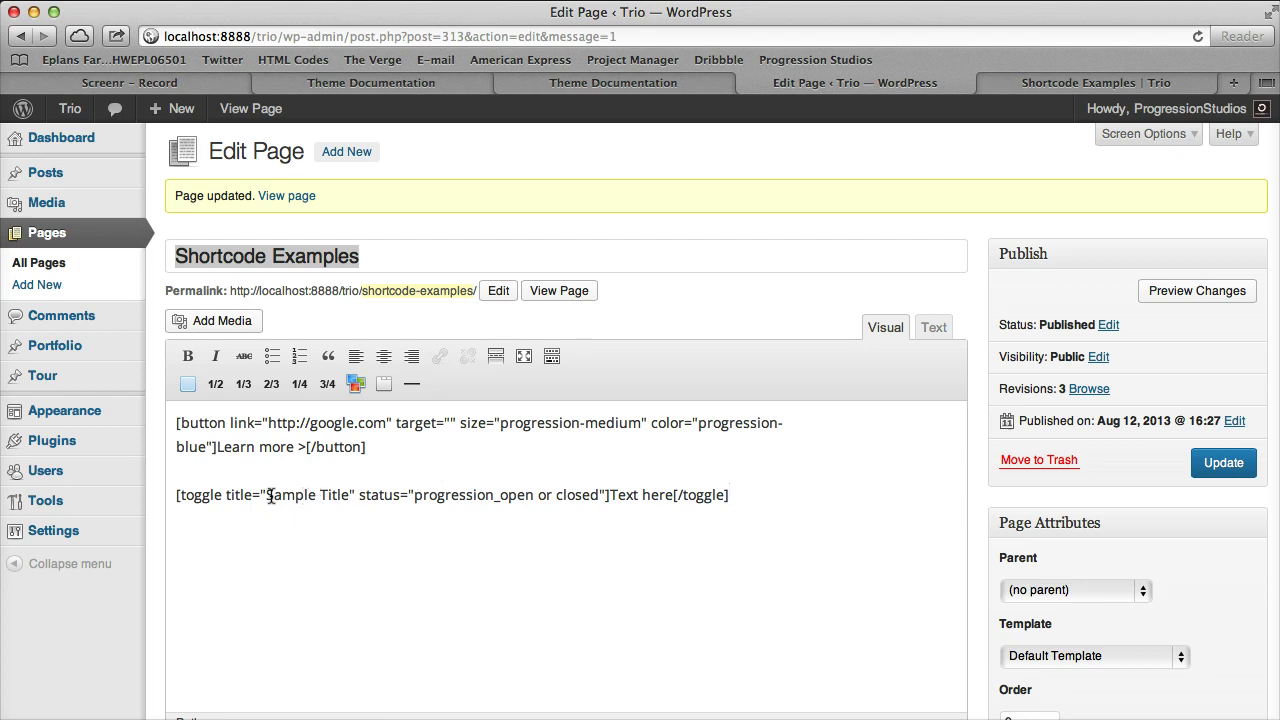
- Set the toggle shortcode's content to "Content here..." and trim its status to closed
left_click_drag(273, 495, 345, 492)
left_click(620, 492)
left_click_drag(620, 492, 674, 494)
key("BackSpace")
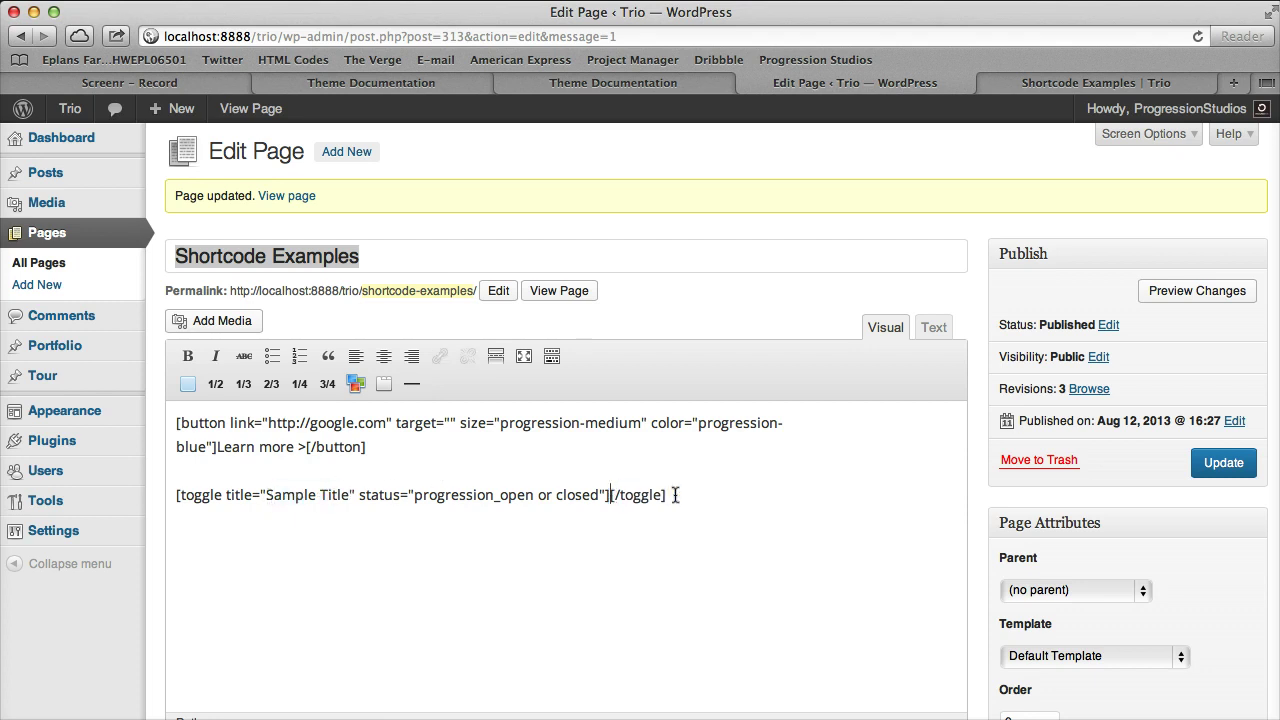
type("Content here...")
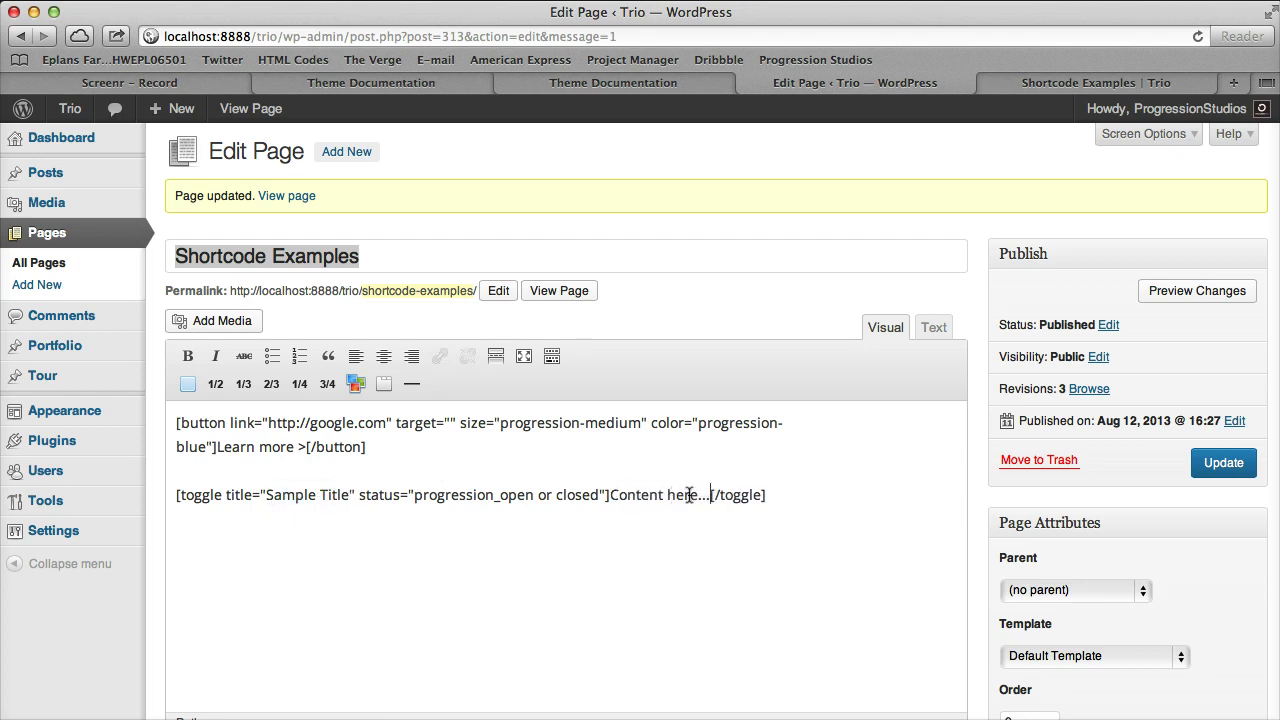
left_click_drag(414, 496, 560, 501)
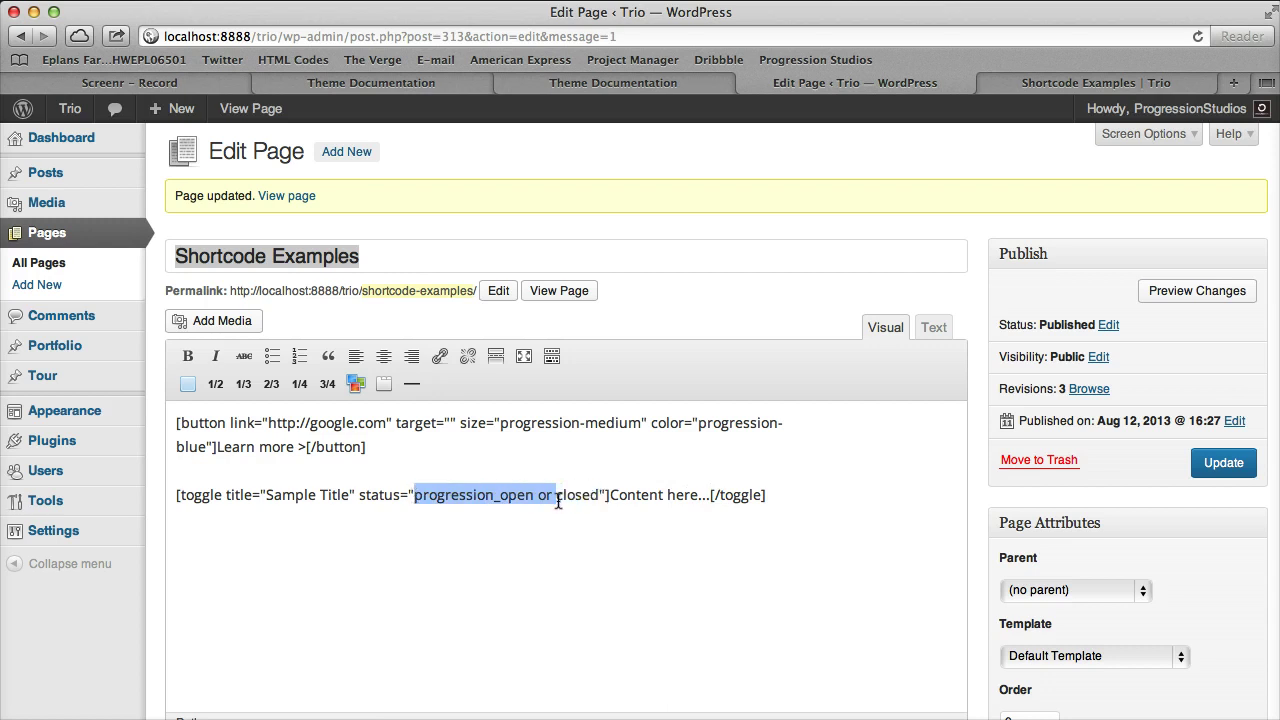
key("BackSpace")
- Update the page, reload its live view and test opening and closing the Sample Title toggle
left_click(1210, 463)
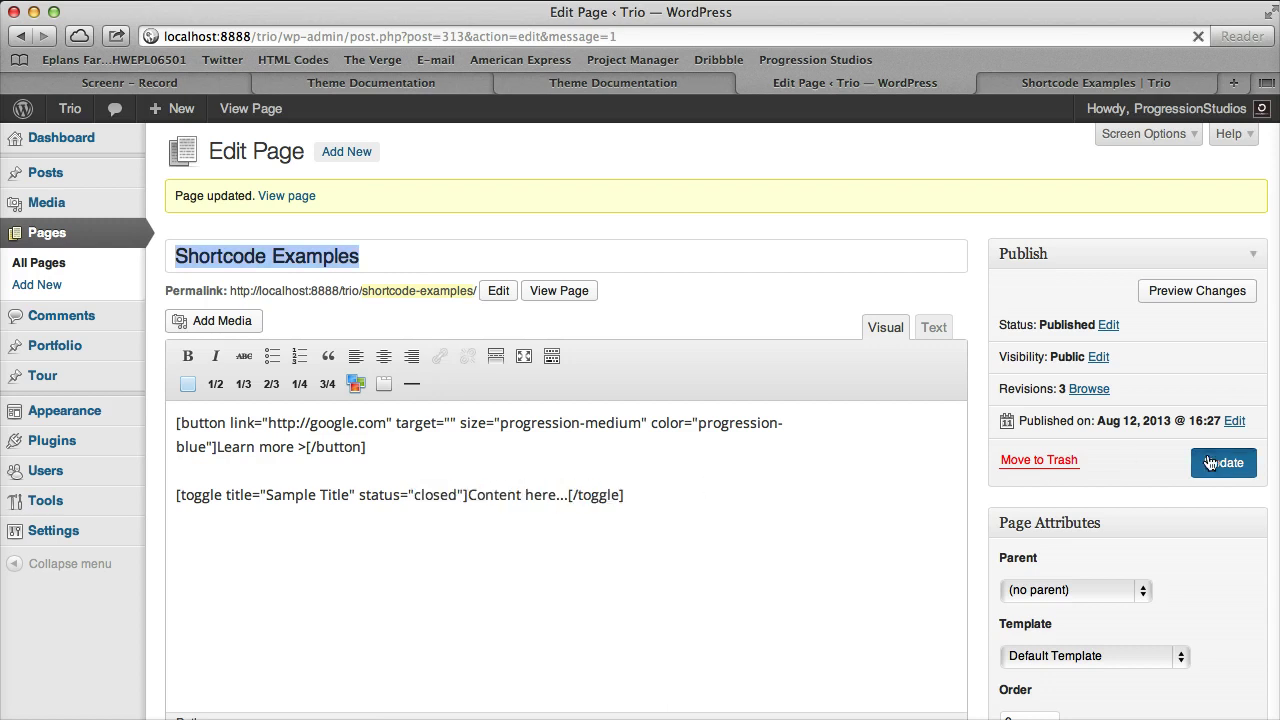
left_click(1096, 83)
left_click(1198, 36)
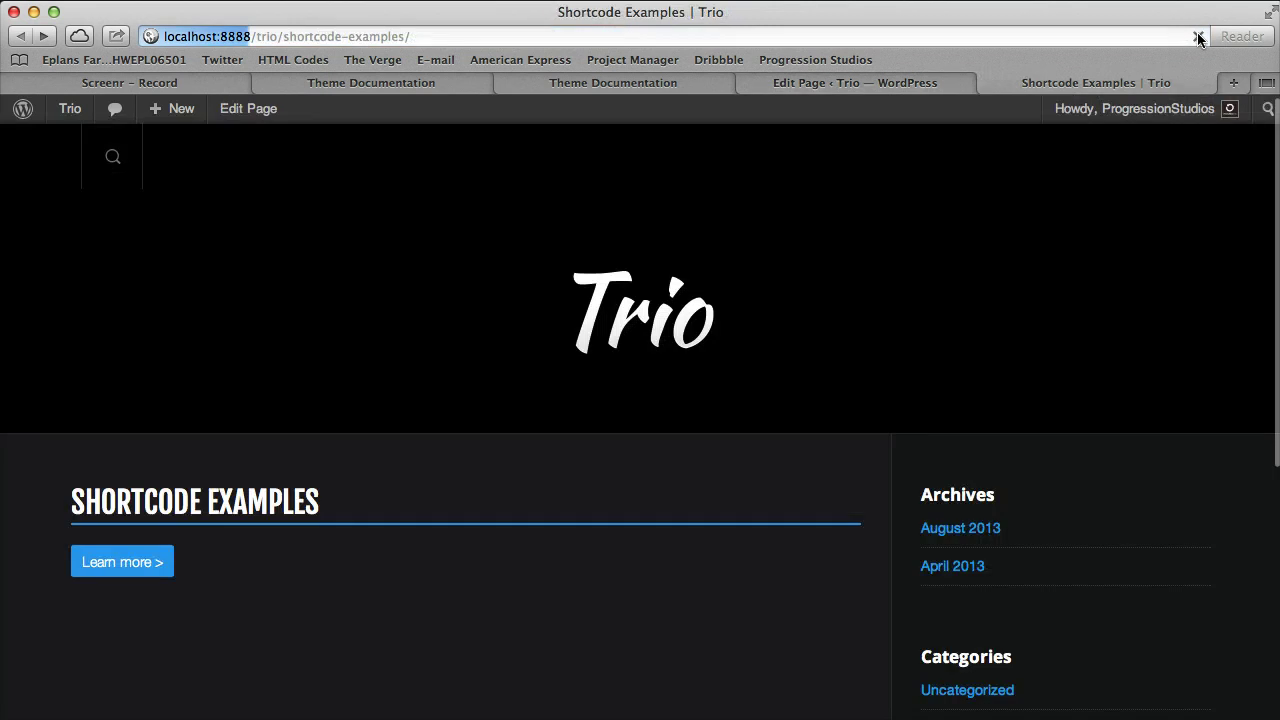
scroll(808, 257, "down", 3)
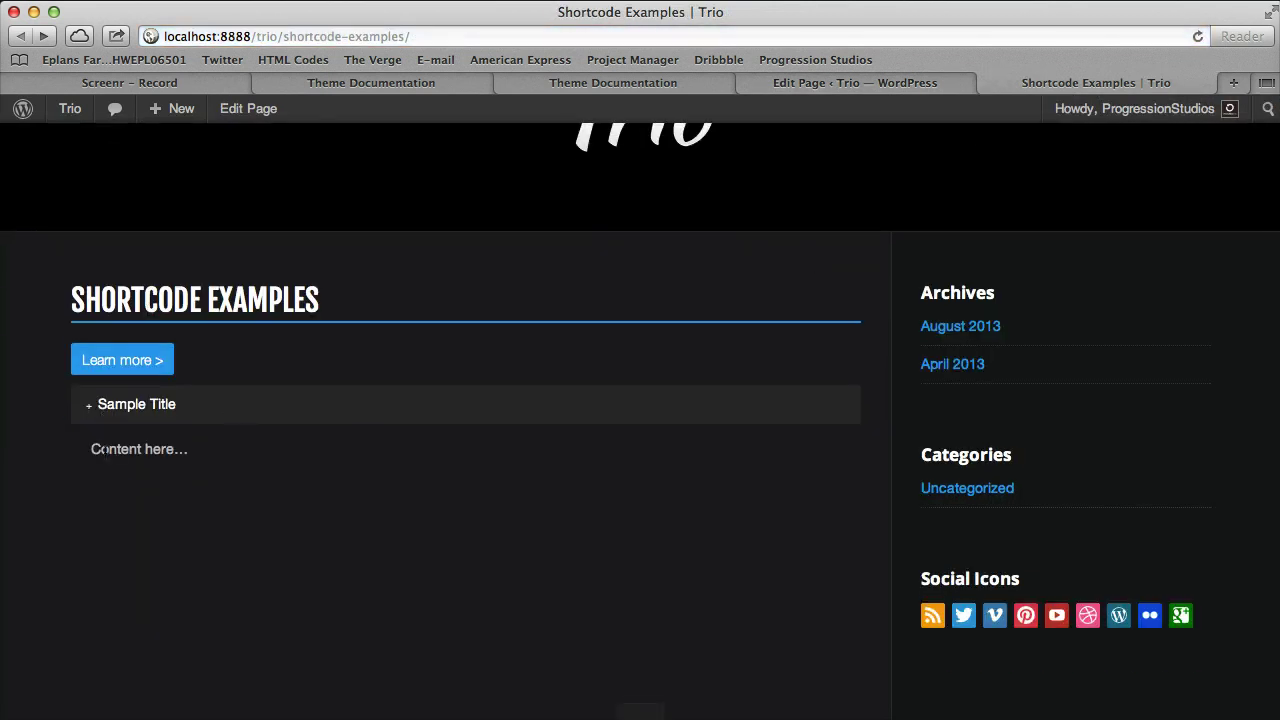
left_click(254, 411)
left_click(258, 408)
- Return to the page editor and start a new paragraph below the toggle shortcode
left_click(826, 82)
left_click(674, 504)
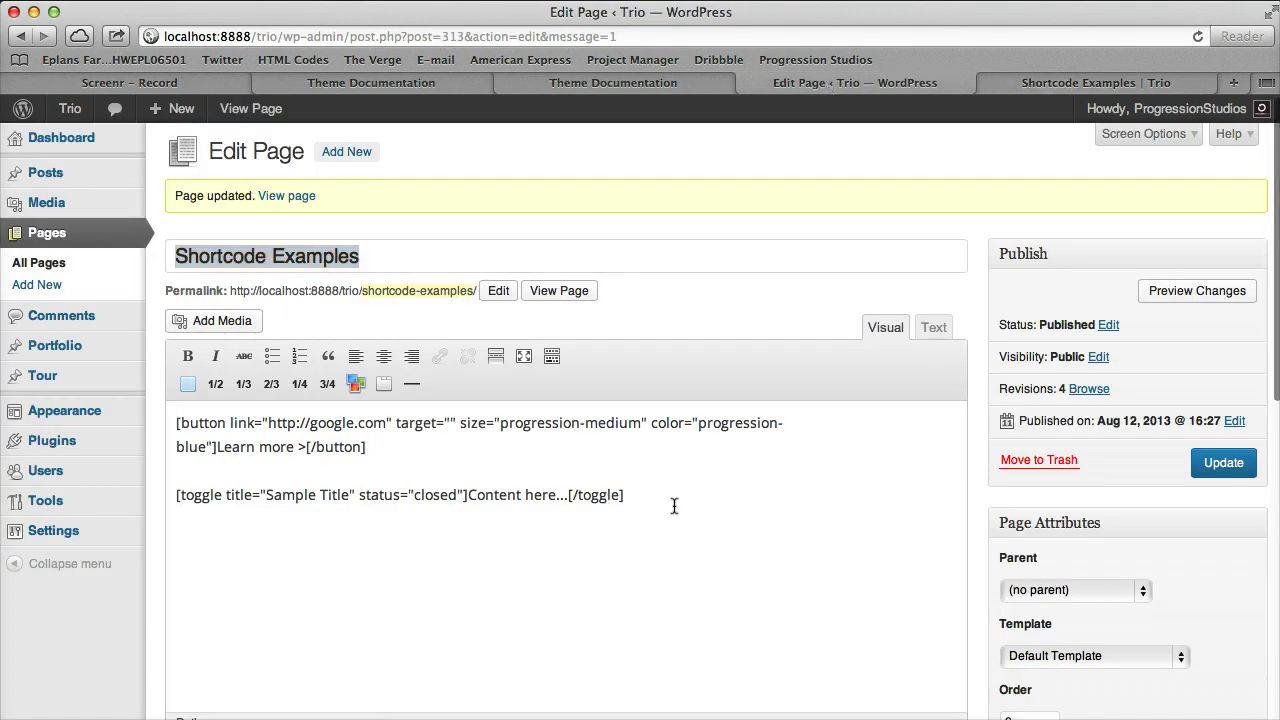
key("Return")
left_click(393, 381)
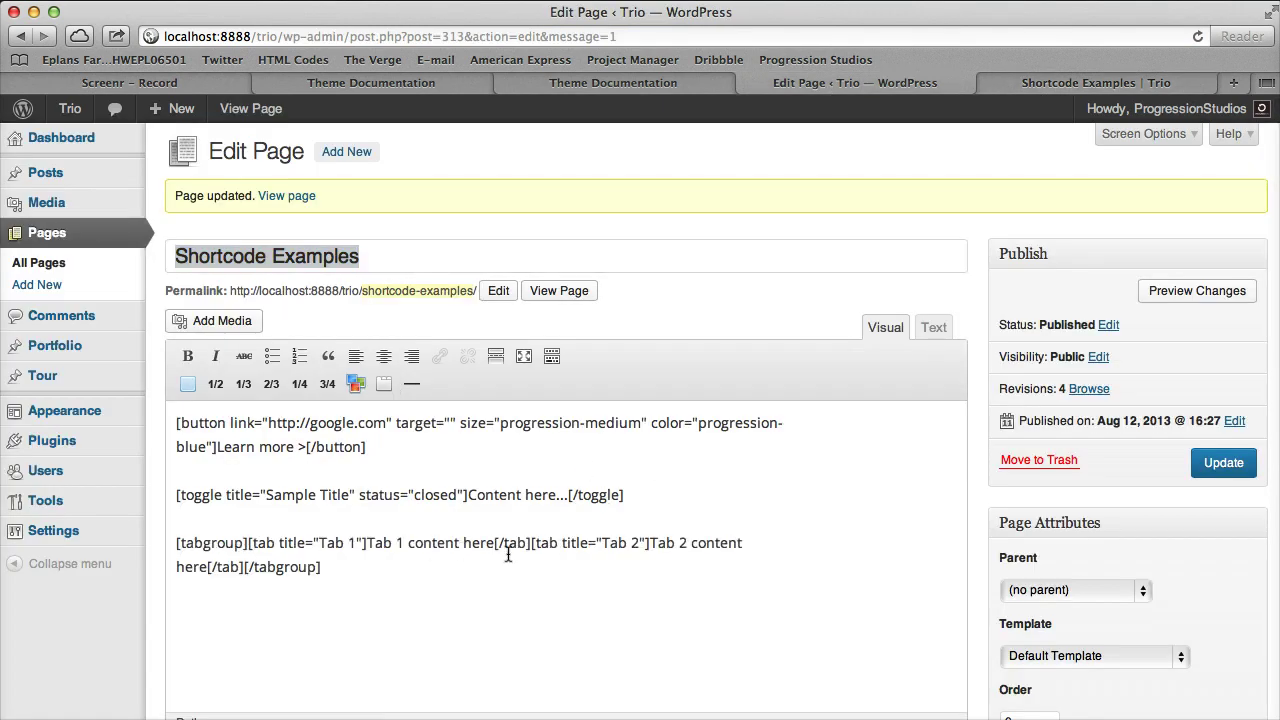
left_click_drag(375, 577, 167, 545)
key("BackSpace")
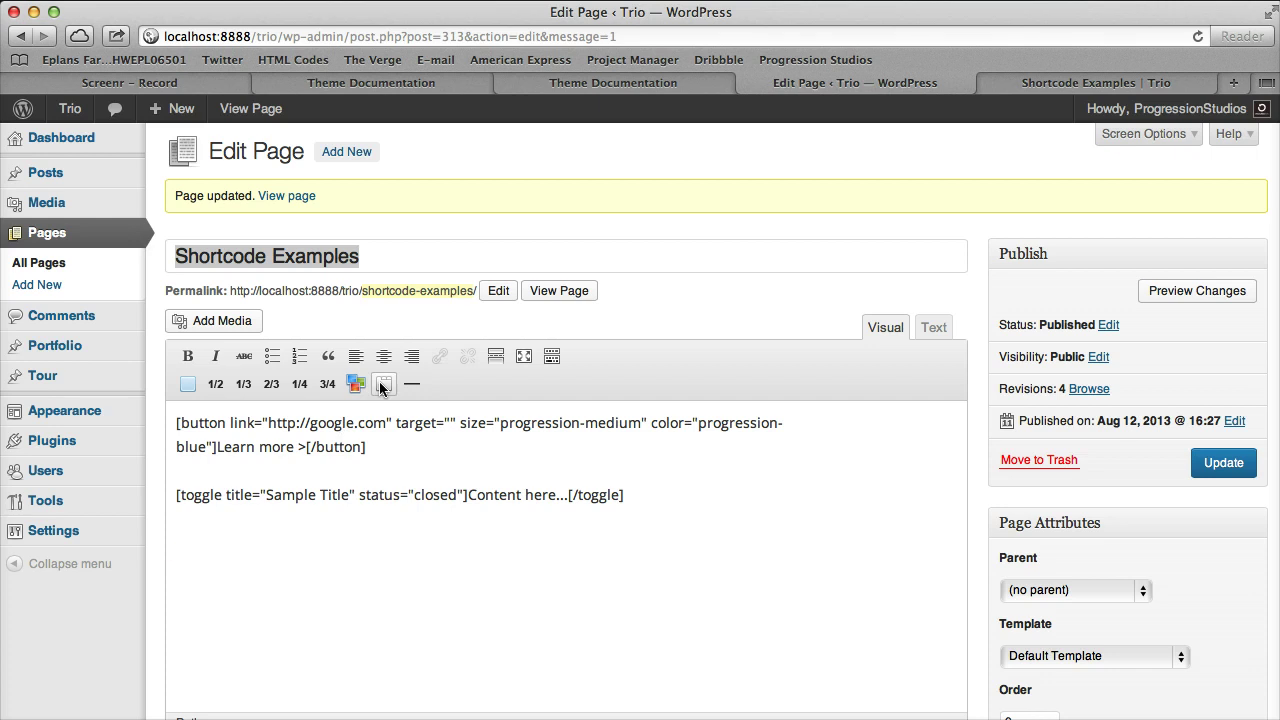
- Insert a second toggle shortcode below the first one and trim its status to progression_open
left_click(355, 385)
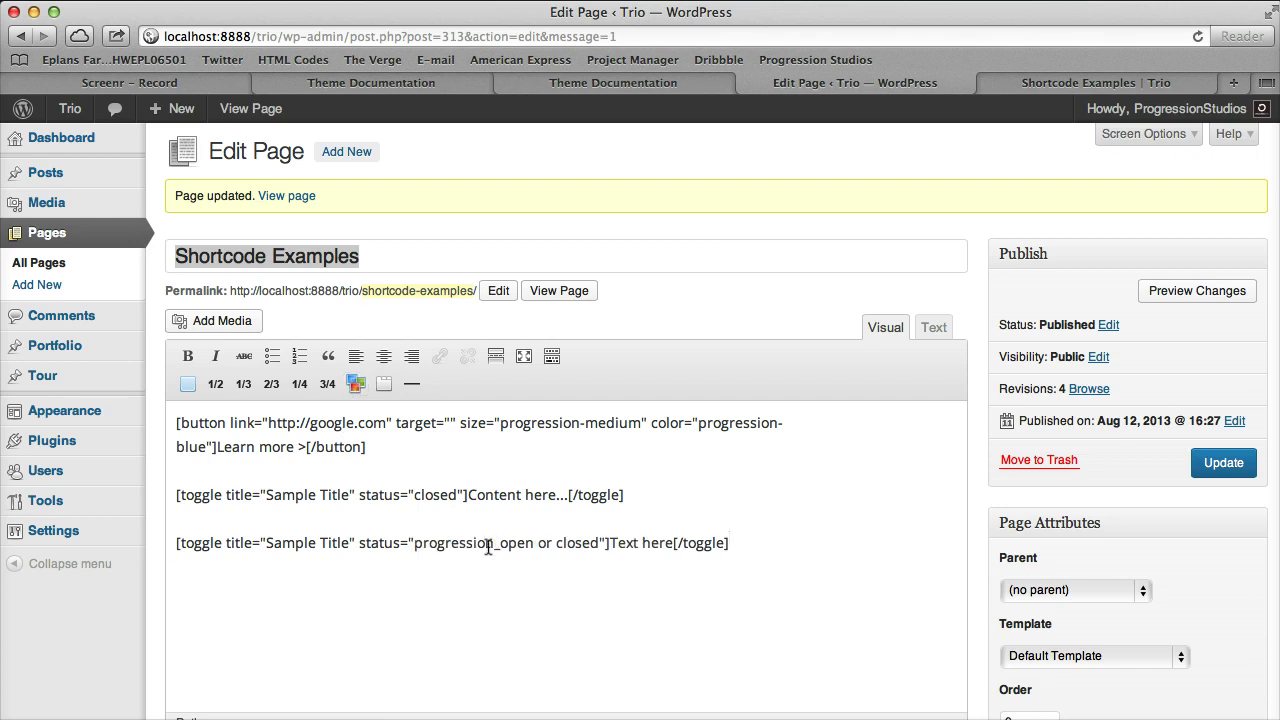
left_click_drag(545, 543, 600, 543)
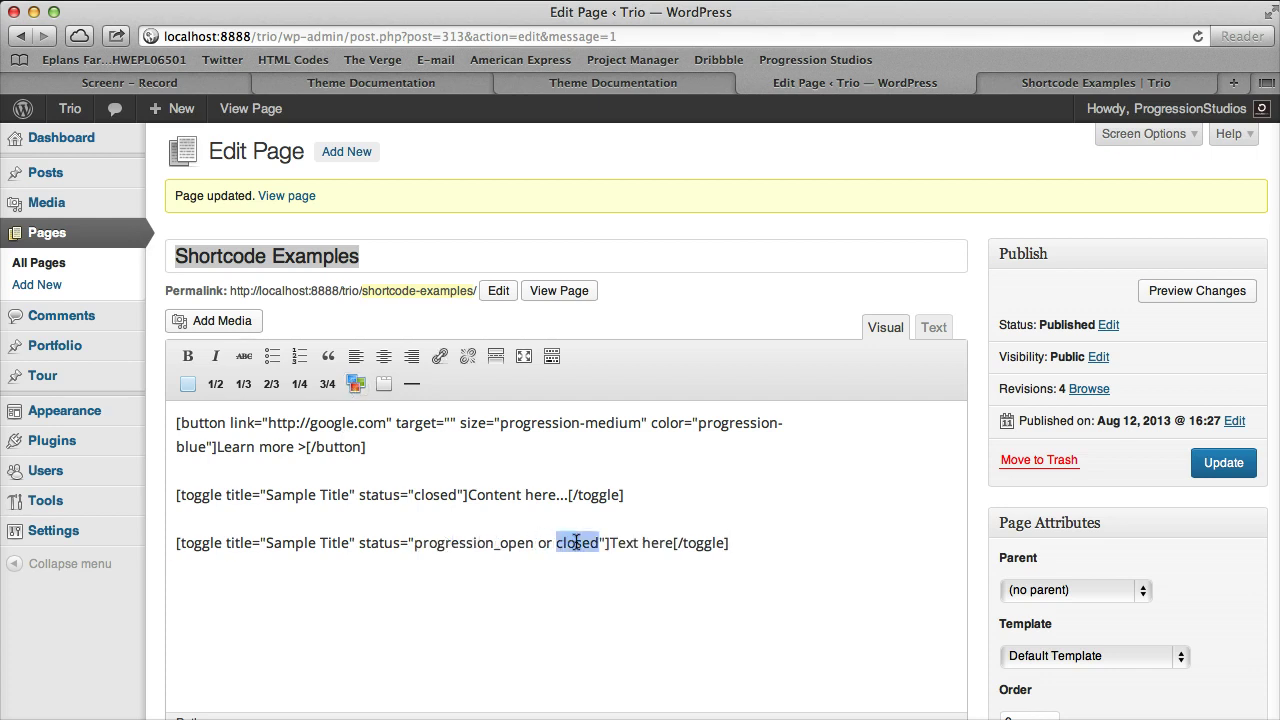
key("BackSpace")
key("BackSpace")
key("BackSpace")
- Update the page, reload its live view and test opening and closing both Sample Title toggles
left_click(1215, 463)
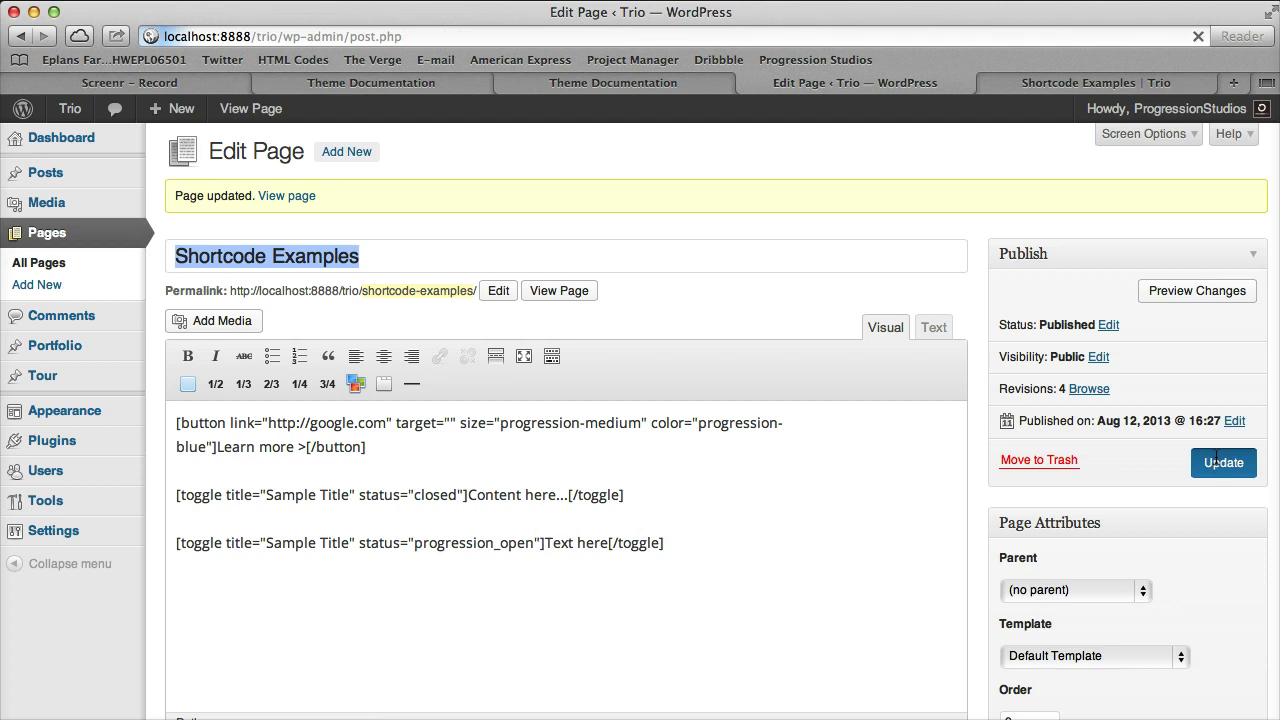
left_click(1121, 80)
left_click(1196, 36)
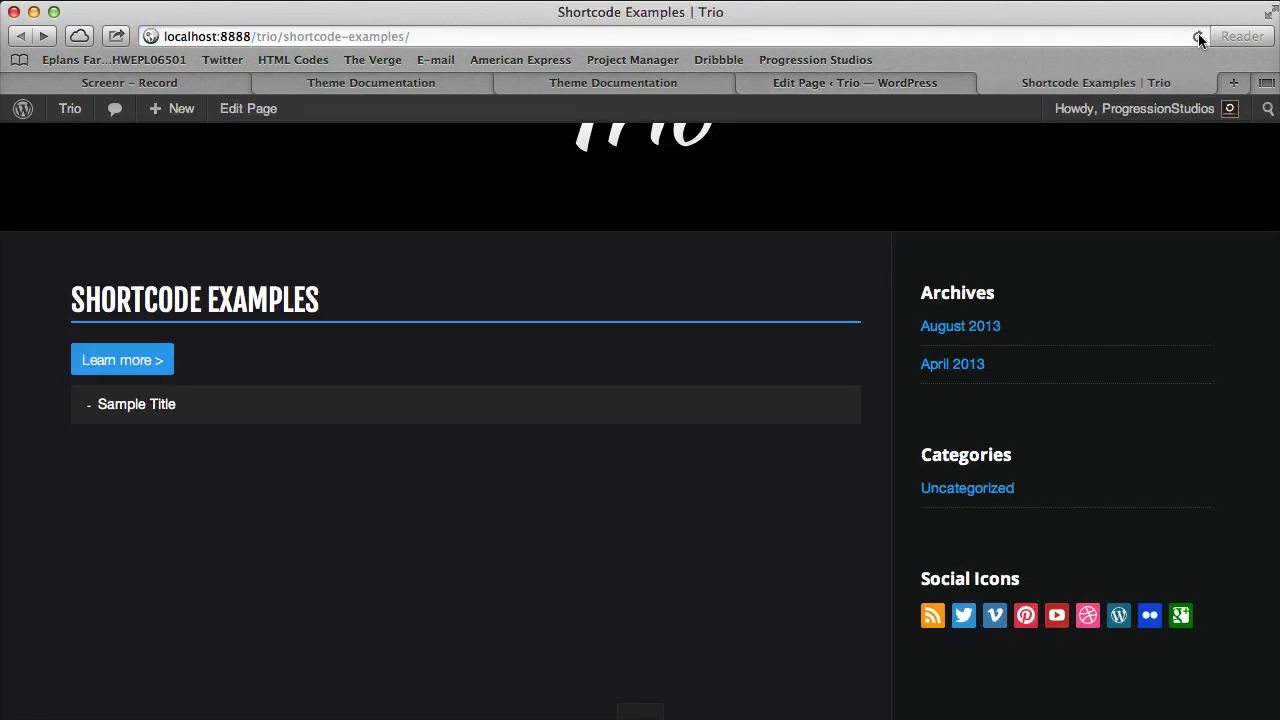
scroll(799, 282, "down", 1)
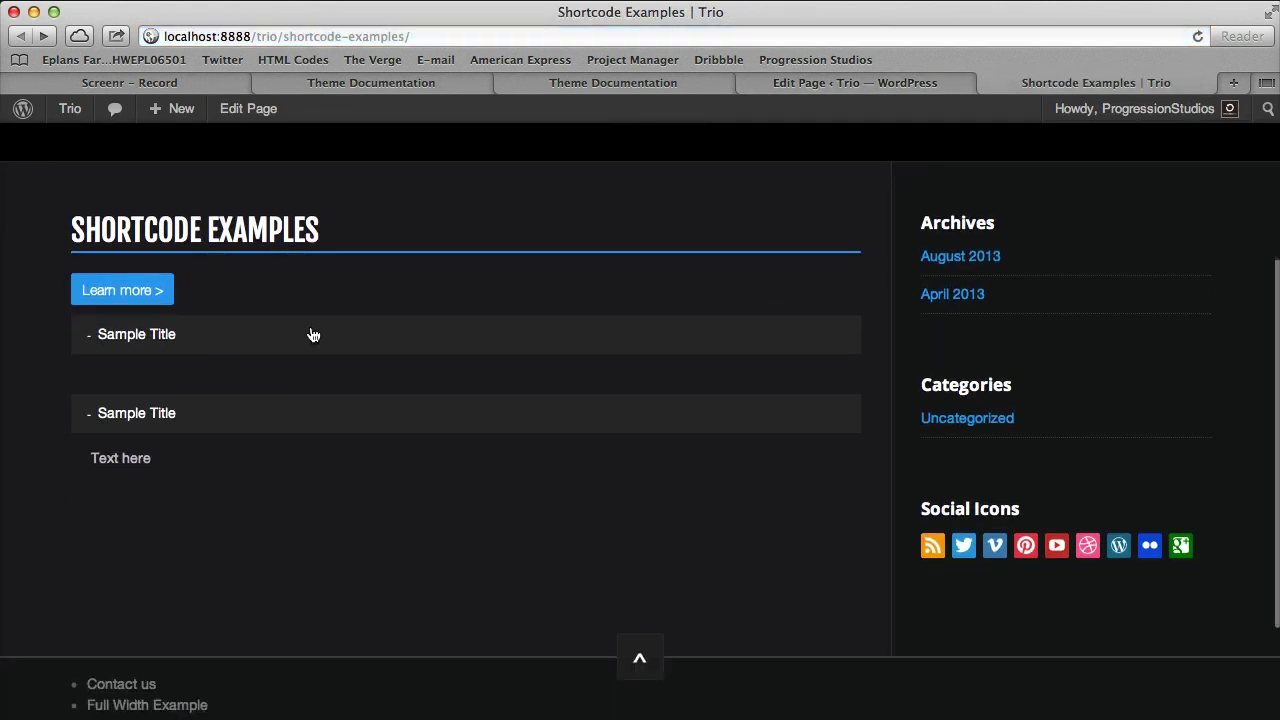
left_click(176, 422)
left_click(240, 418)
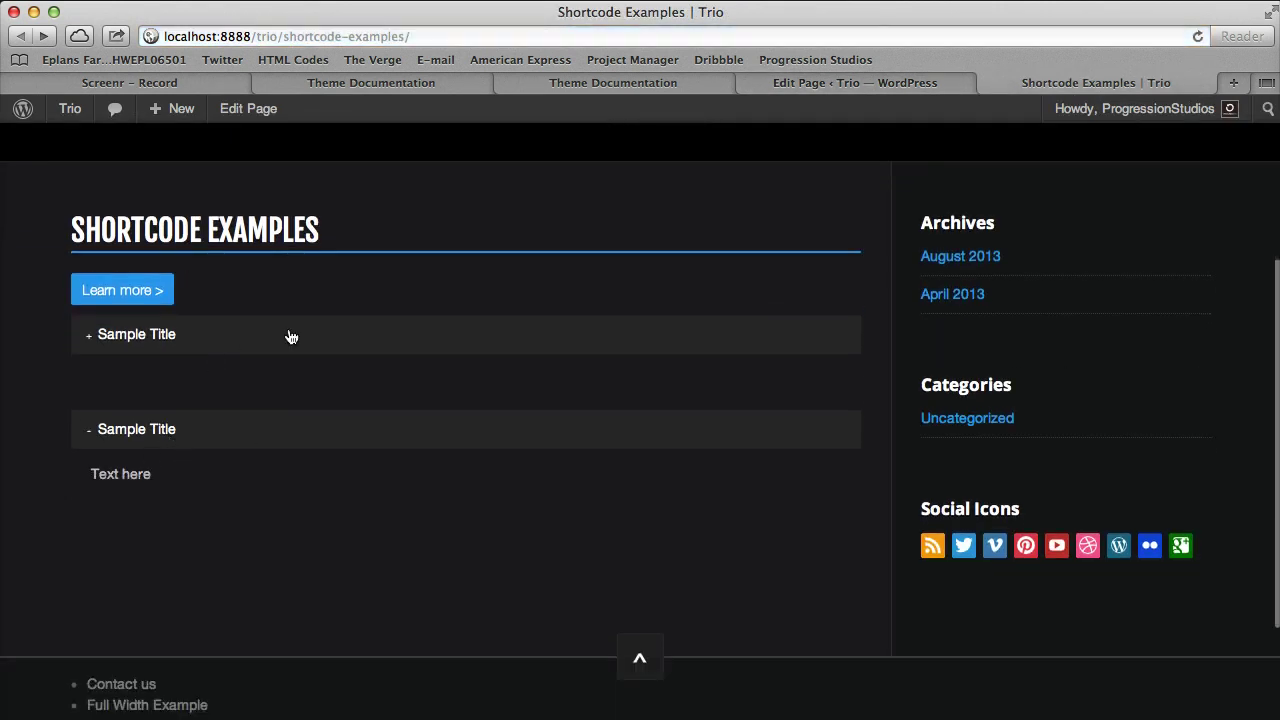
left_click(289, 334)
left_click(297, 336)
- Return to the page editor and insert a tab group shortcode in a new paragraph below the toggles
left_click(895, 83)
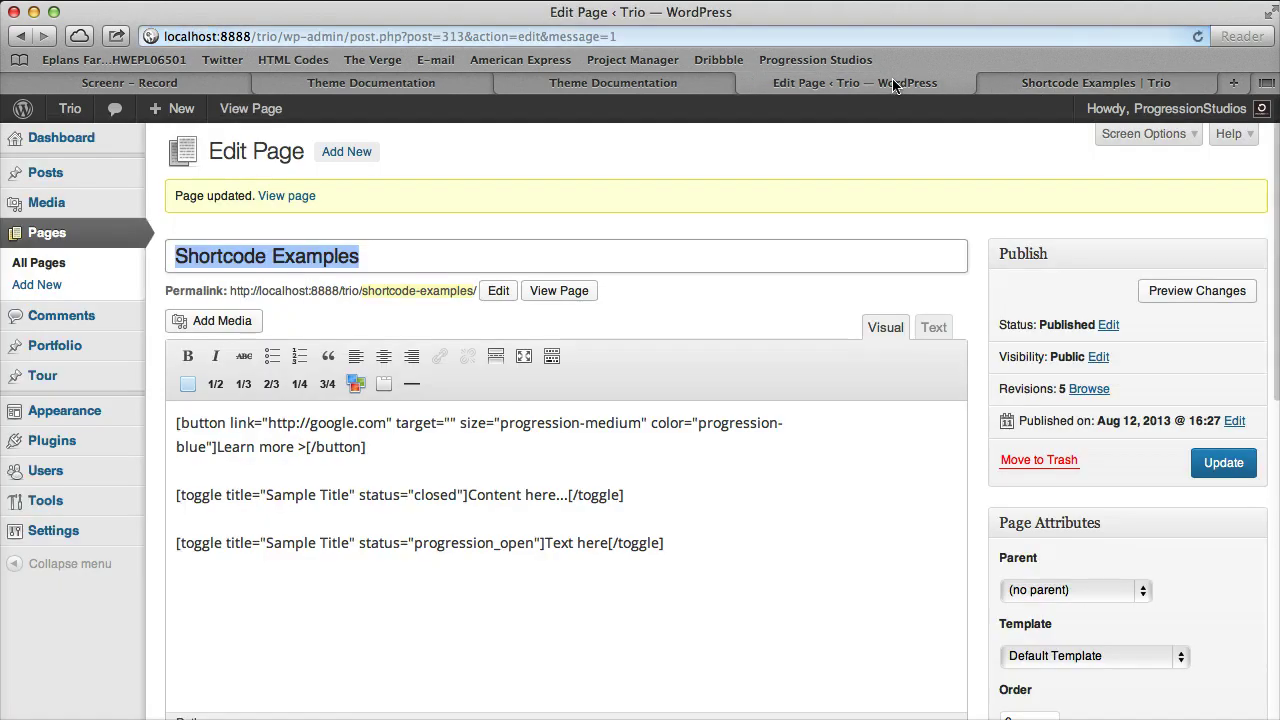
left_click(766, 566)
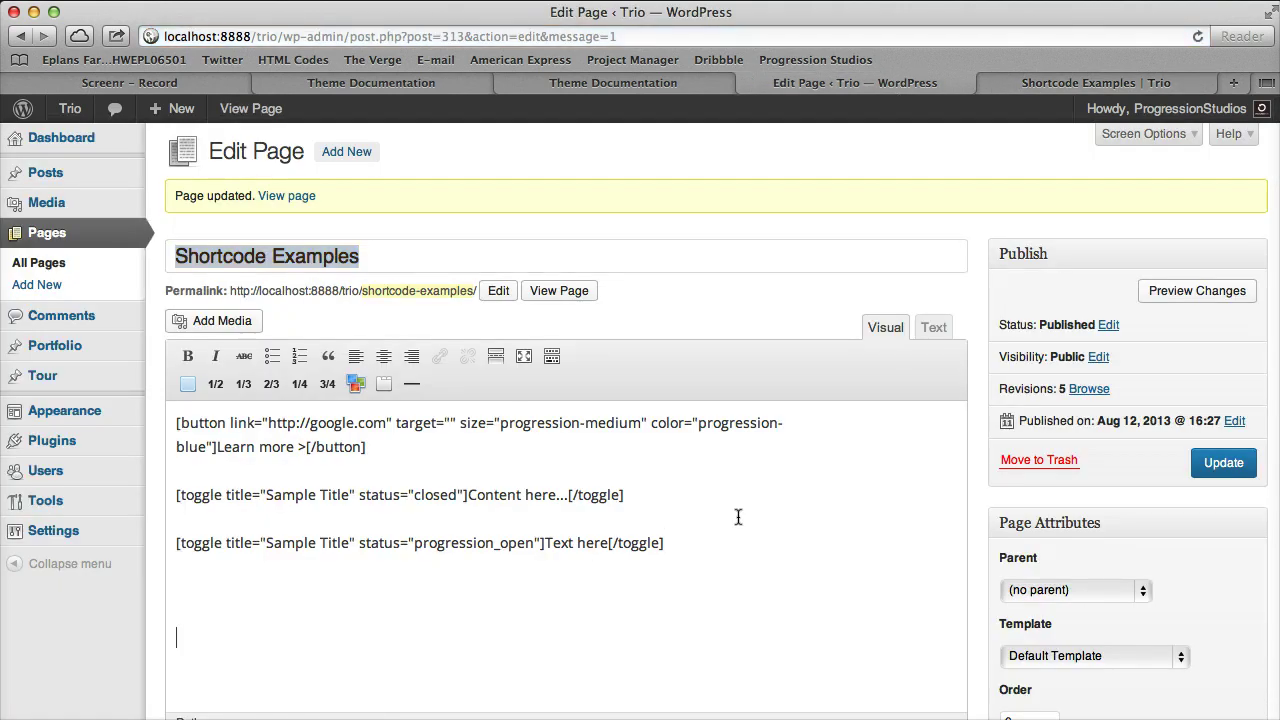
scroll(600, 420, "down", 3)
left_click(390, 180)
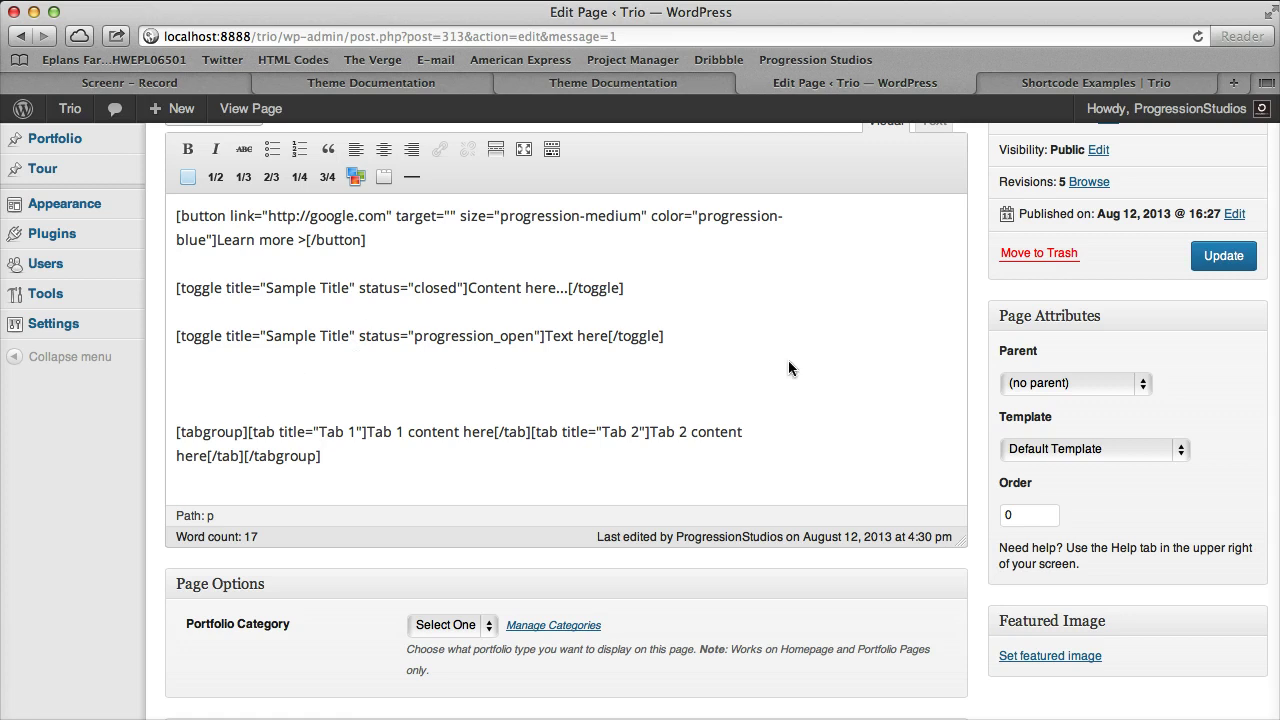
left_click_drag(324, 432, 459, 432)
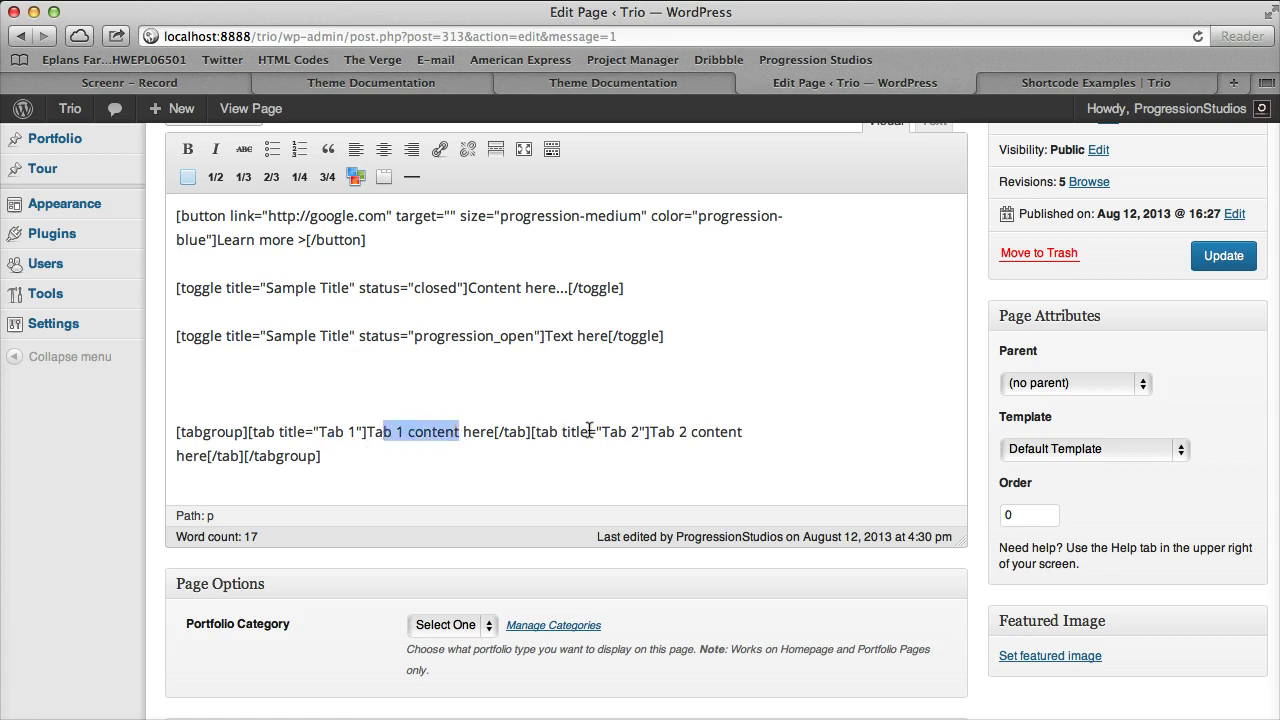
left_click_drag(600, 432, 739, 432)
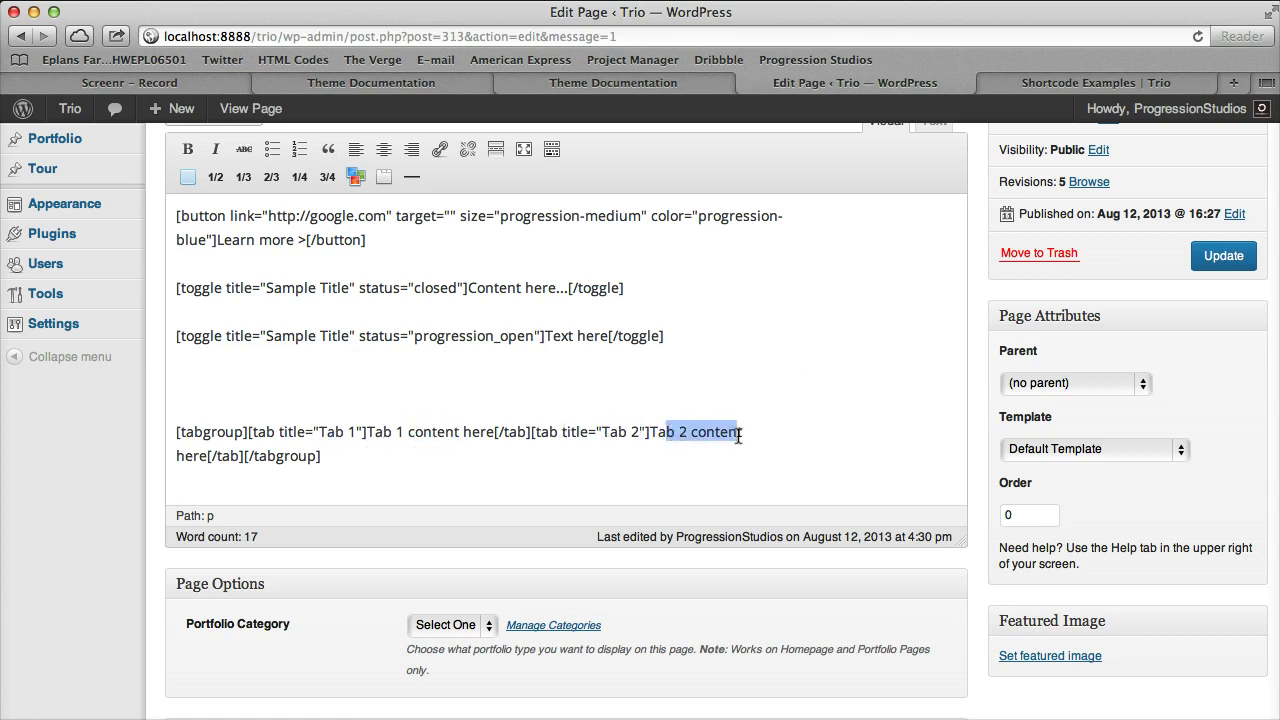
- Update the page, reload its live view and test switching between Tab 1 and Tab 2
left_click(1224, 255)
left_click(1150, 82)
left_click(1198, 36)
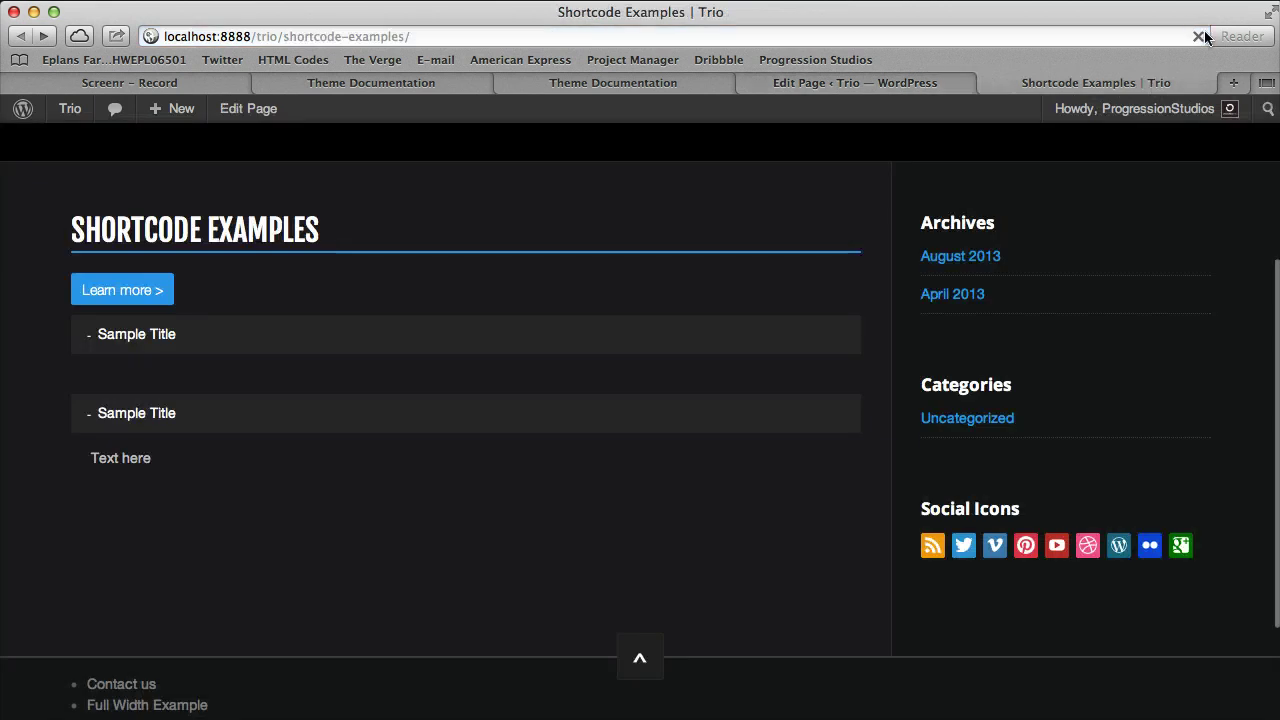
scroll(963, 211, "down", 3)
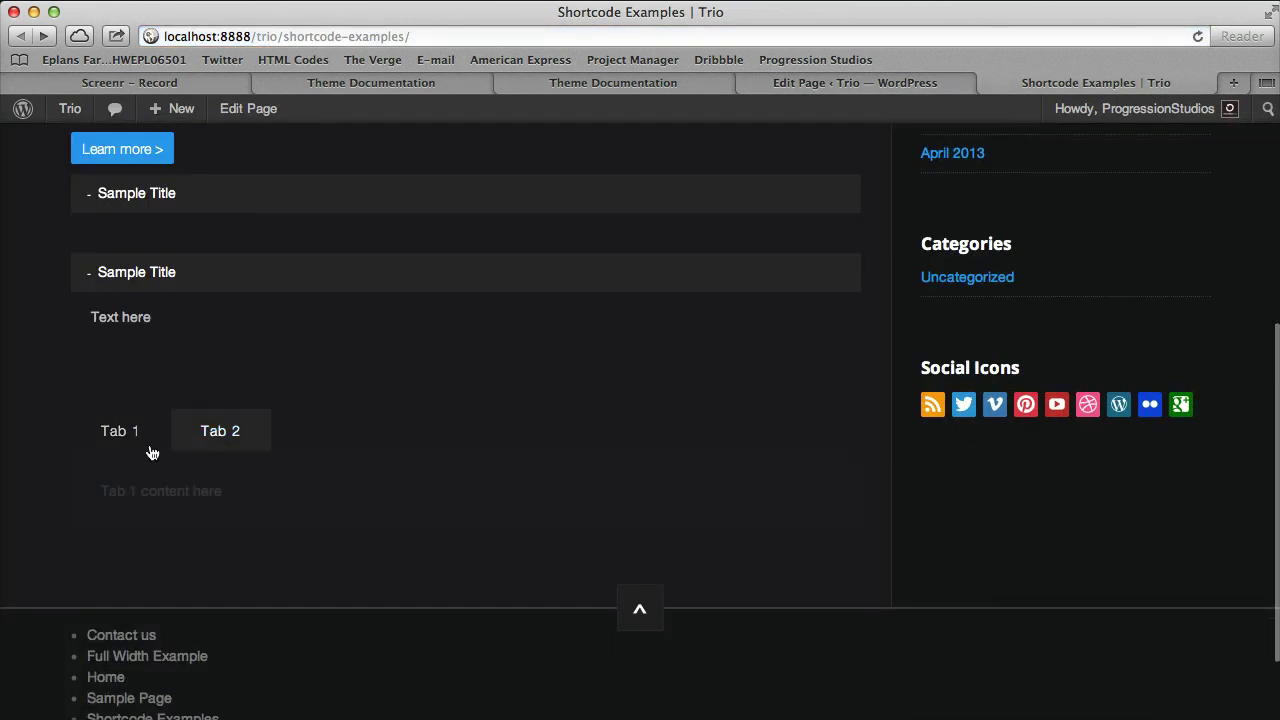
left_click(110, 446)
- Return to the page editor and duplicate the Tab 2 shortcode directly after itself inside the tab group
left_click(855, 82)
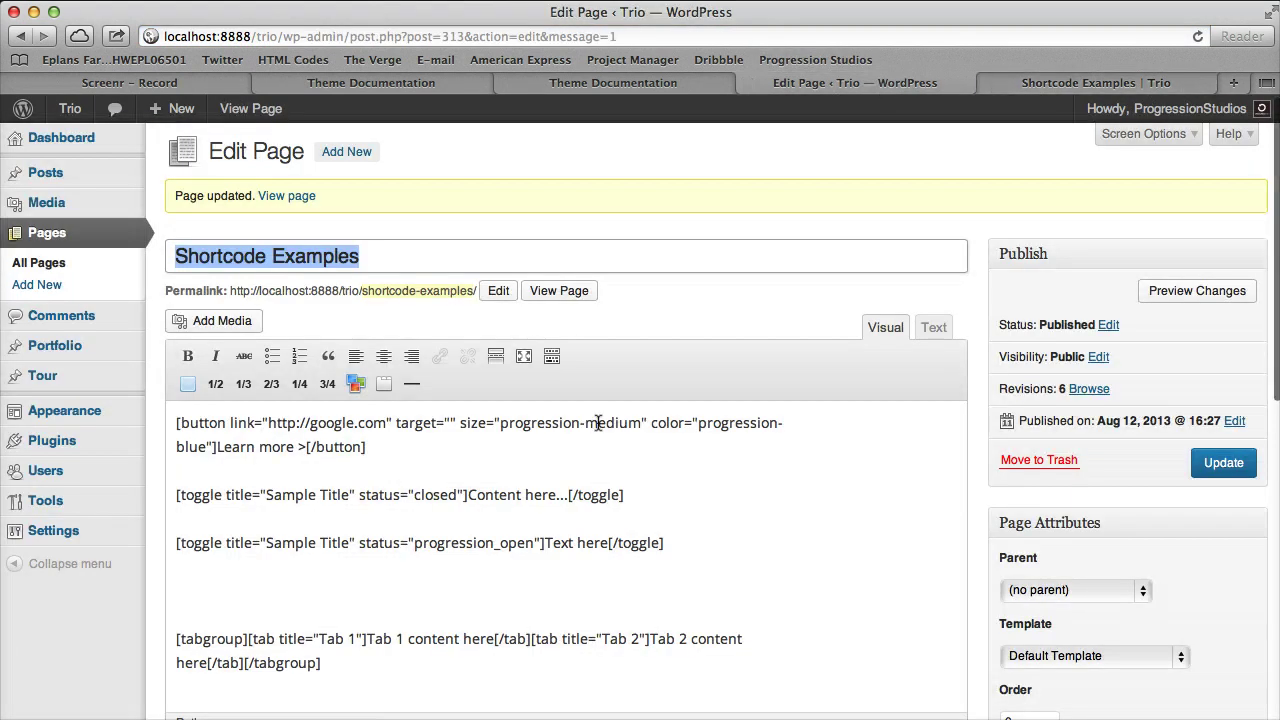
scroll(598, 422, "down", 5)
left_click_drag(241, 381, 530, 360)
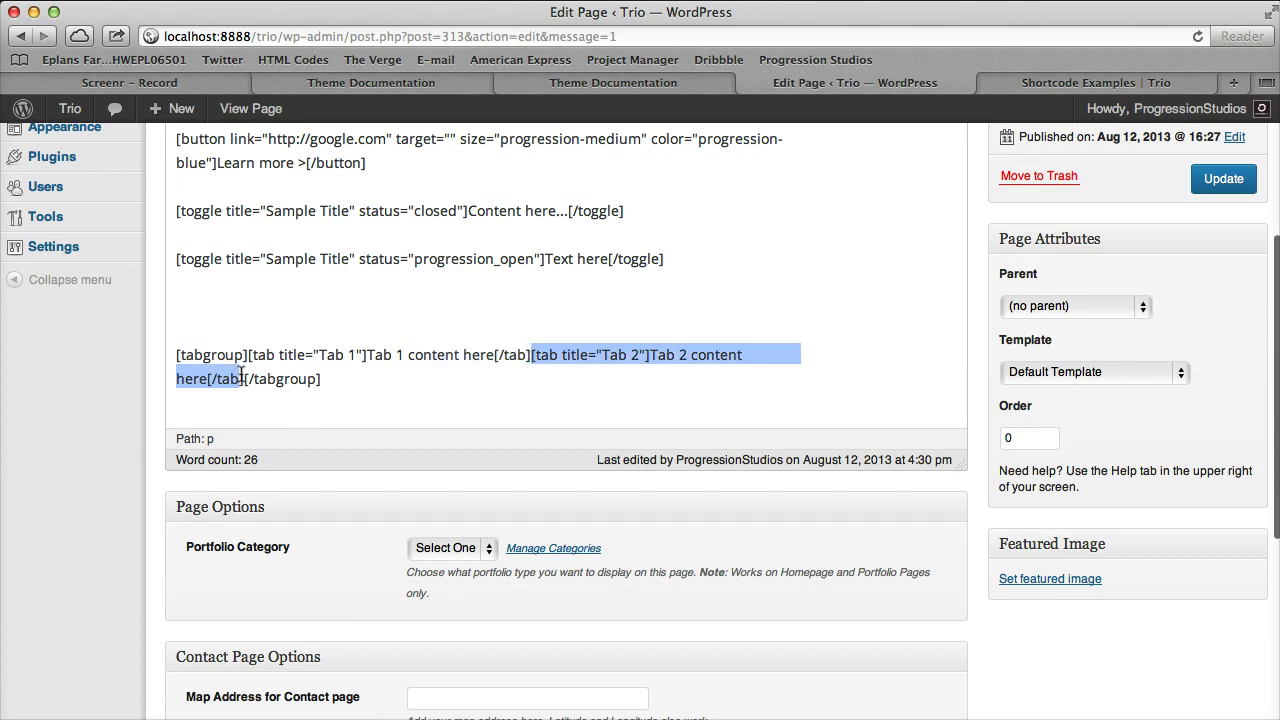
left_click_drag(244, 377, 533, 362)
key("ctrl+c")
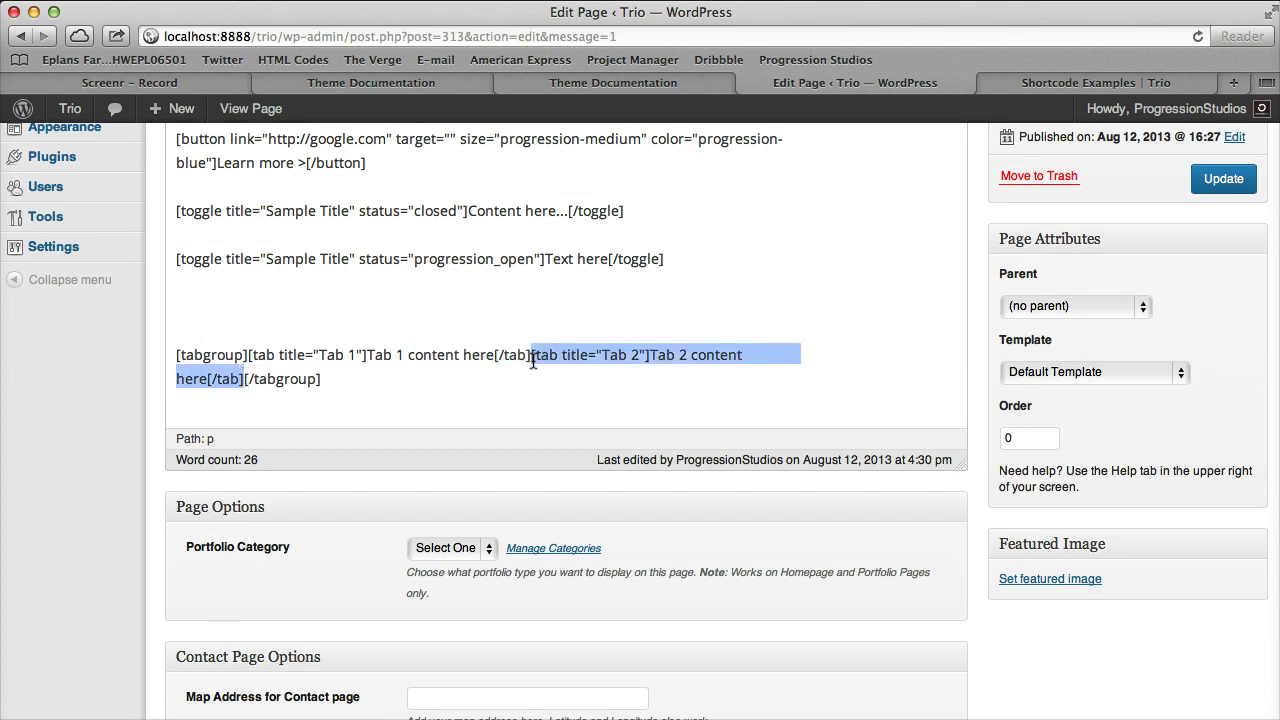
left_click(244, 378)
key("ctrl+v")
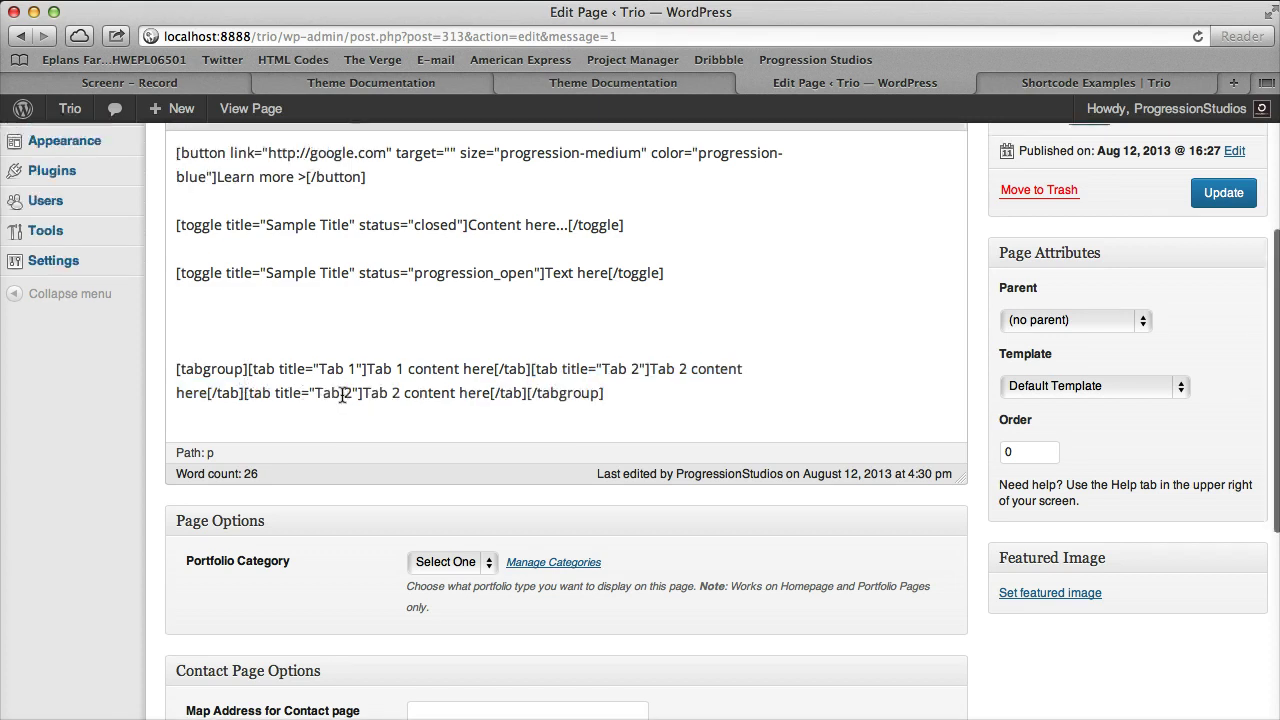
- Change the copied tab's title to "Tab 3" and its content to "Tab 3 content here"
double_click(349, 392)
type("3")
double_click(395, 392)
type("3")
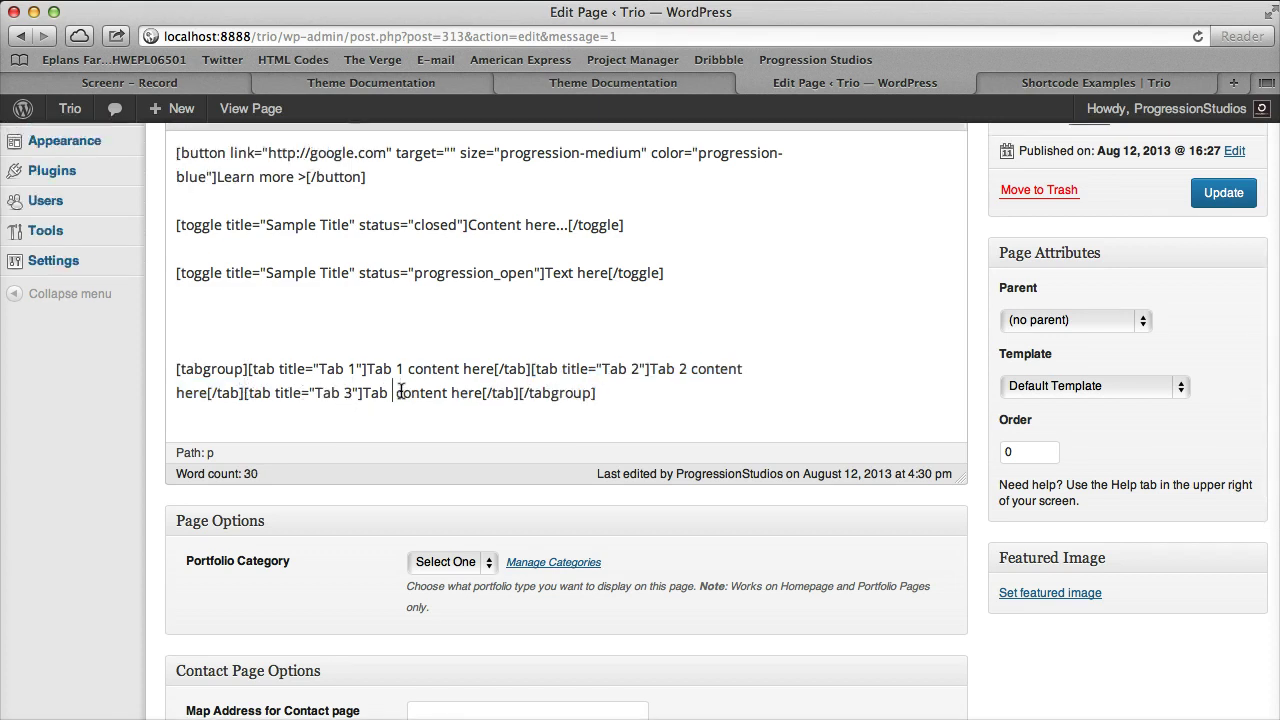
- Update the page, reload its live view and test switching between the three tabs
left_click_drag(1134, 264, 1130, 105)
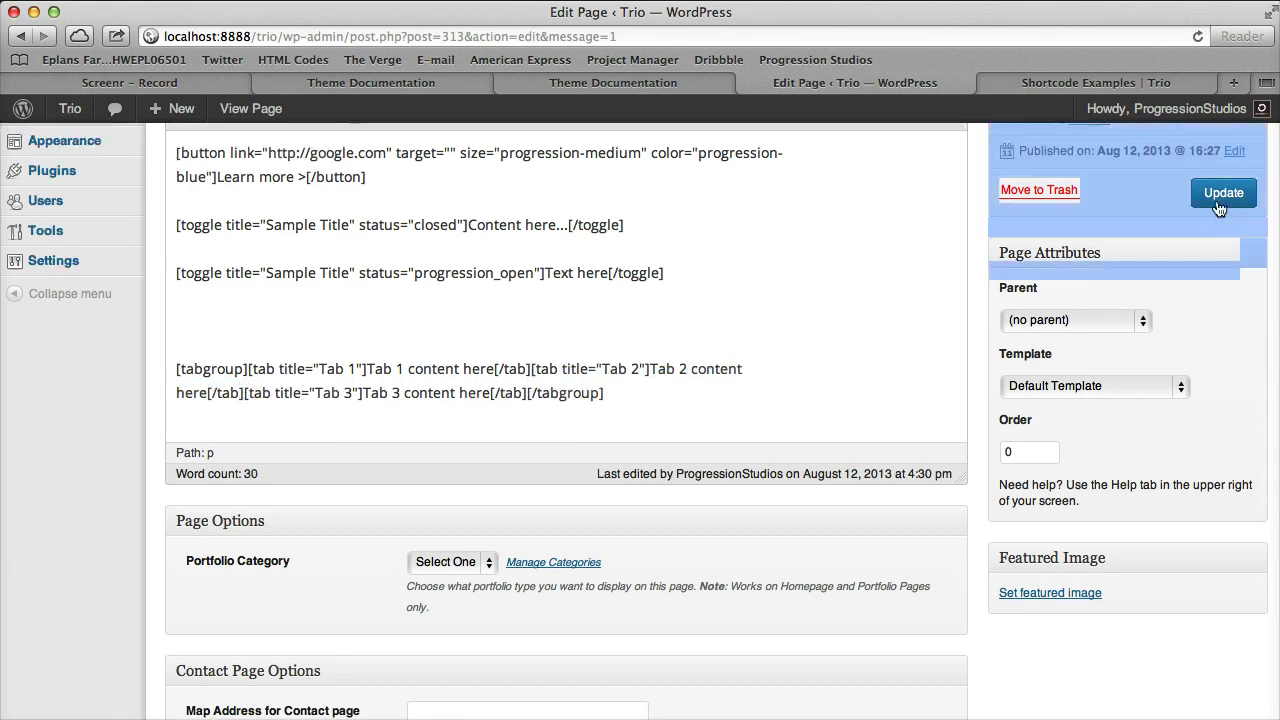
left_click(1120, 83)
key("super+r")
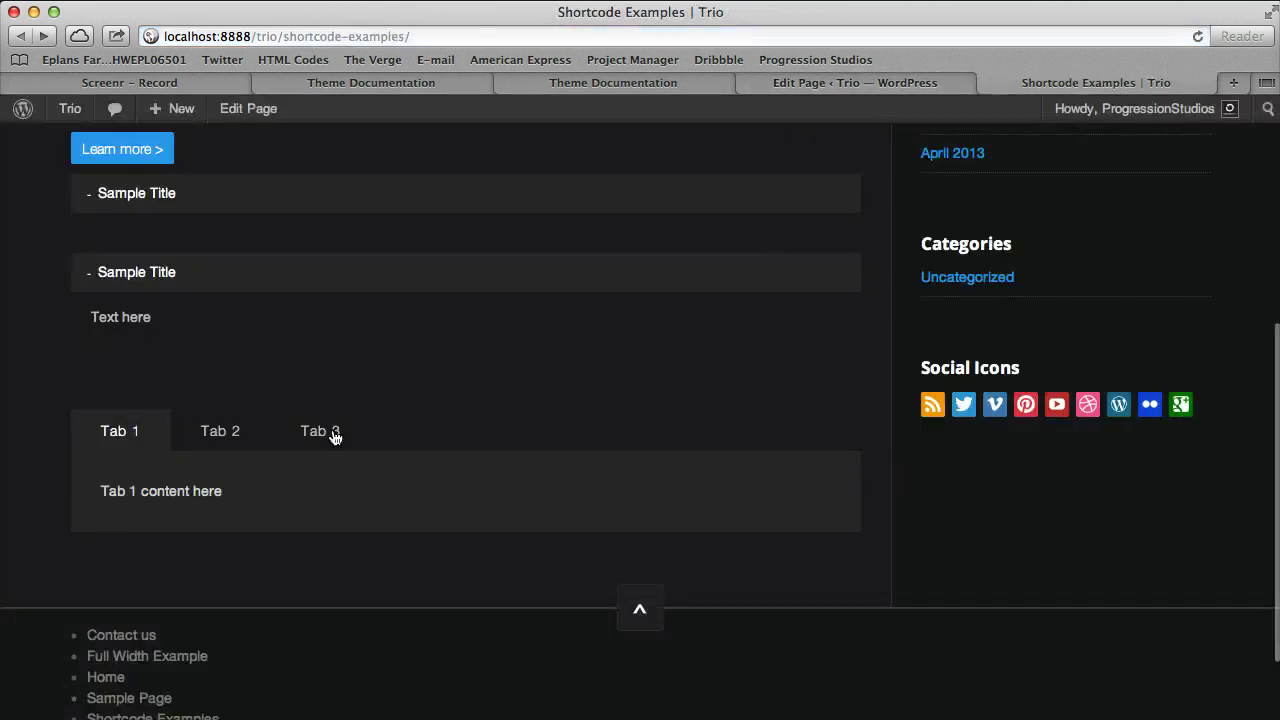
left_click(225, 436)
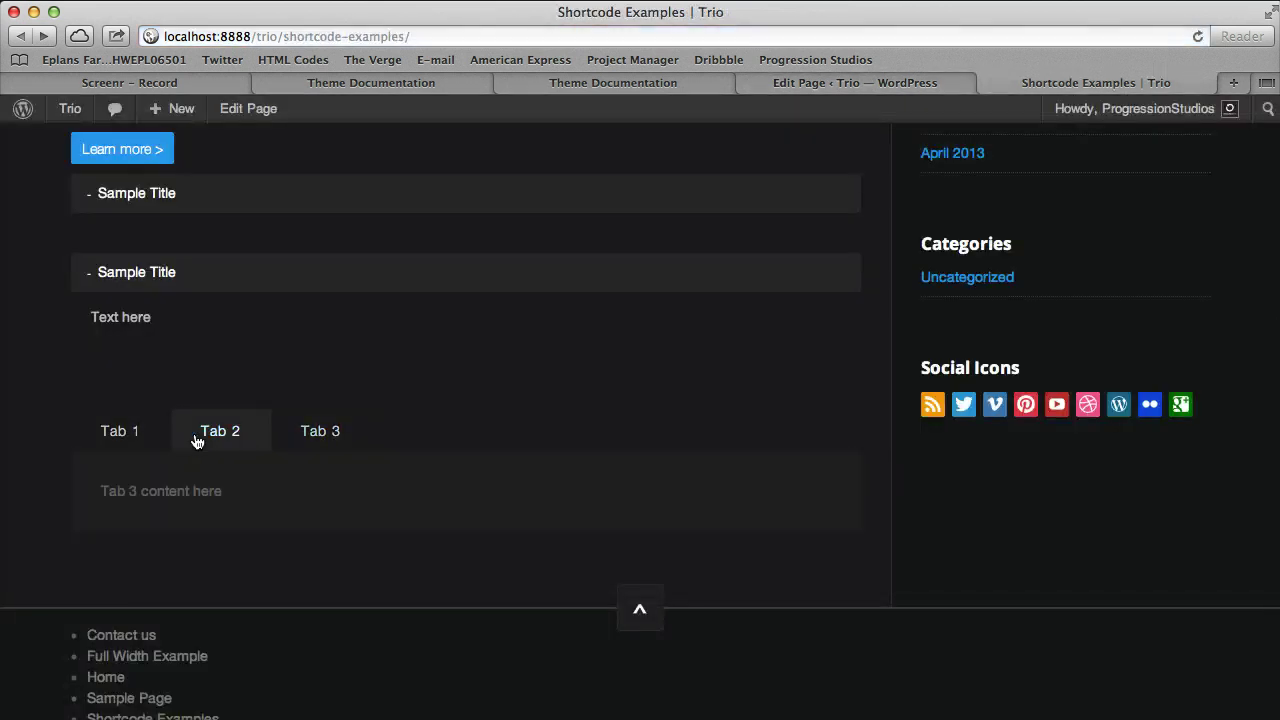
left_click(120, 434)
- Return to the page editor and insert a divider shortcode below the tab group
key("ctrl+shift+Tab")
scroll(614, 500, "down", 1)
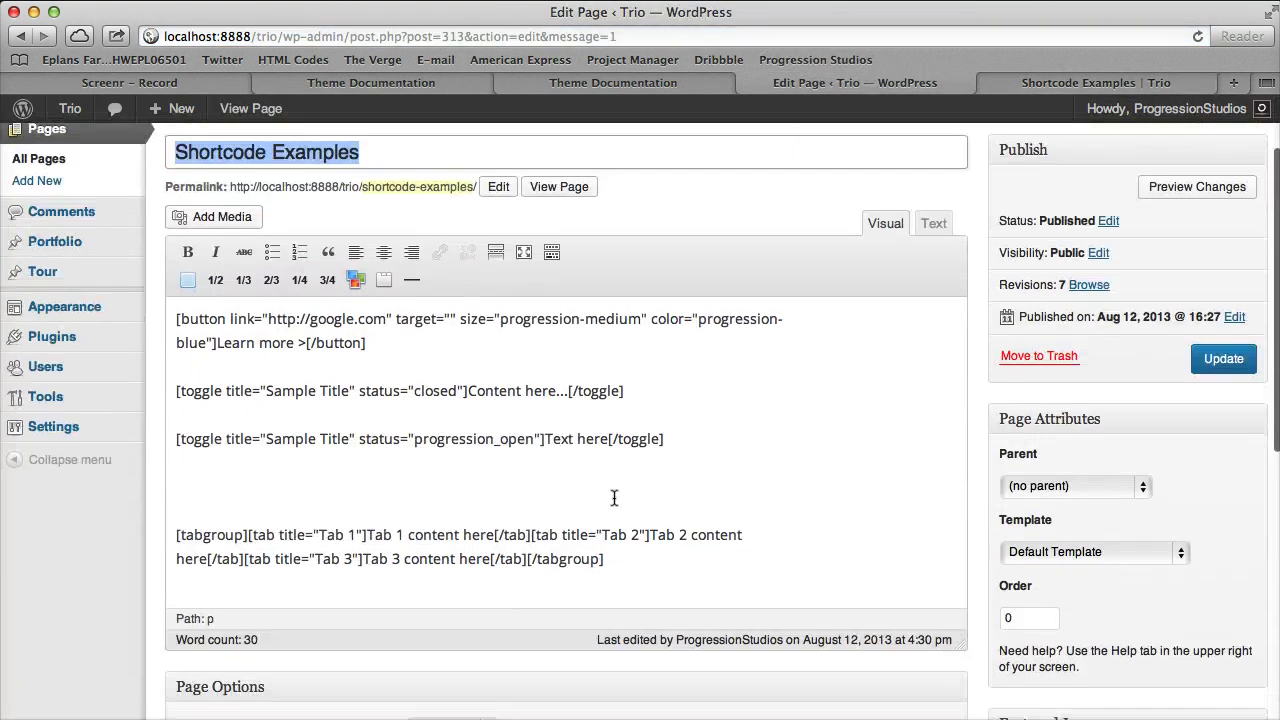
left_click(676, 567)
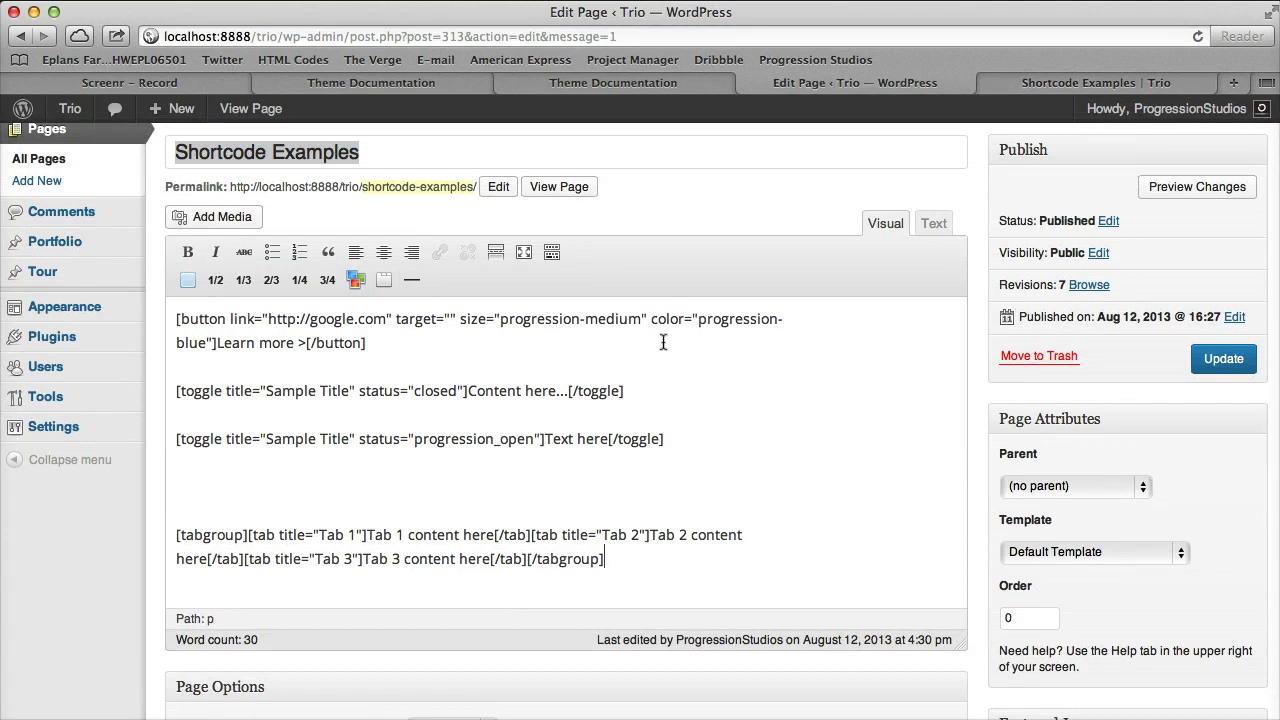
left_click(413, 280)
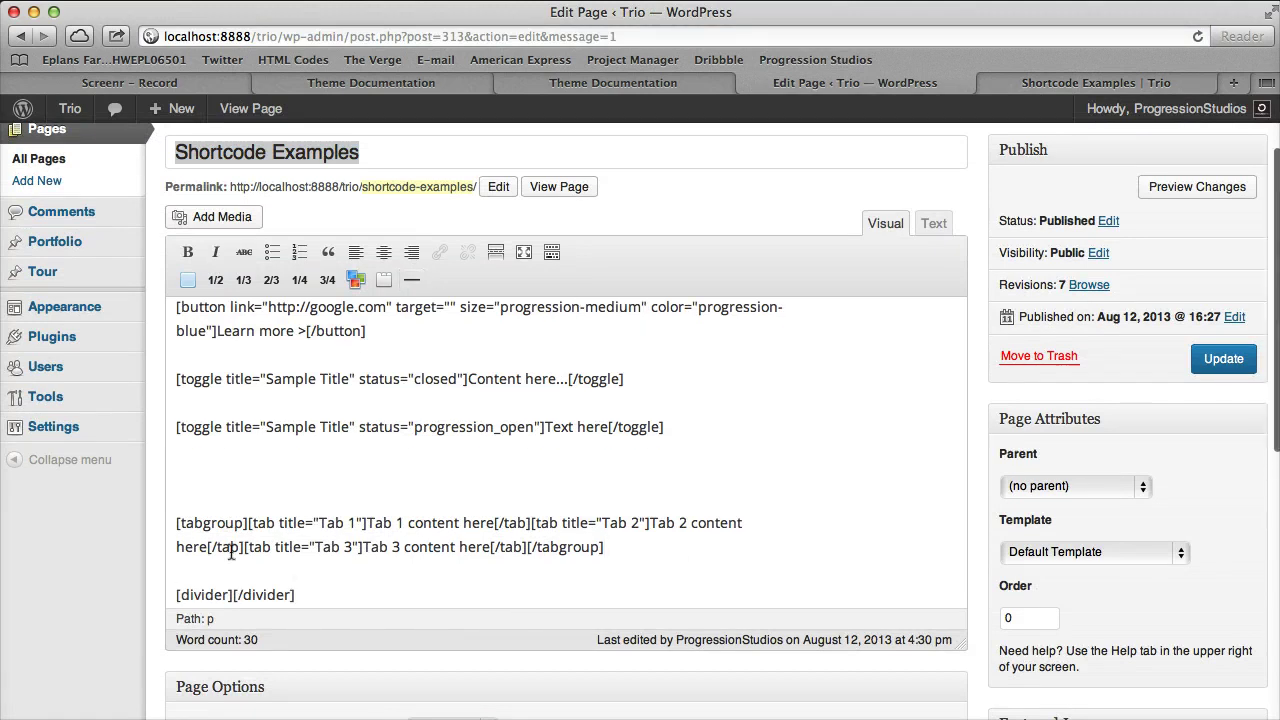
- Update the page, reload its live view and check the divider below the tabs
left_click(1222, 359)
left_click(1180, 80)
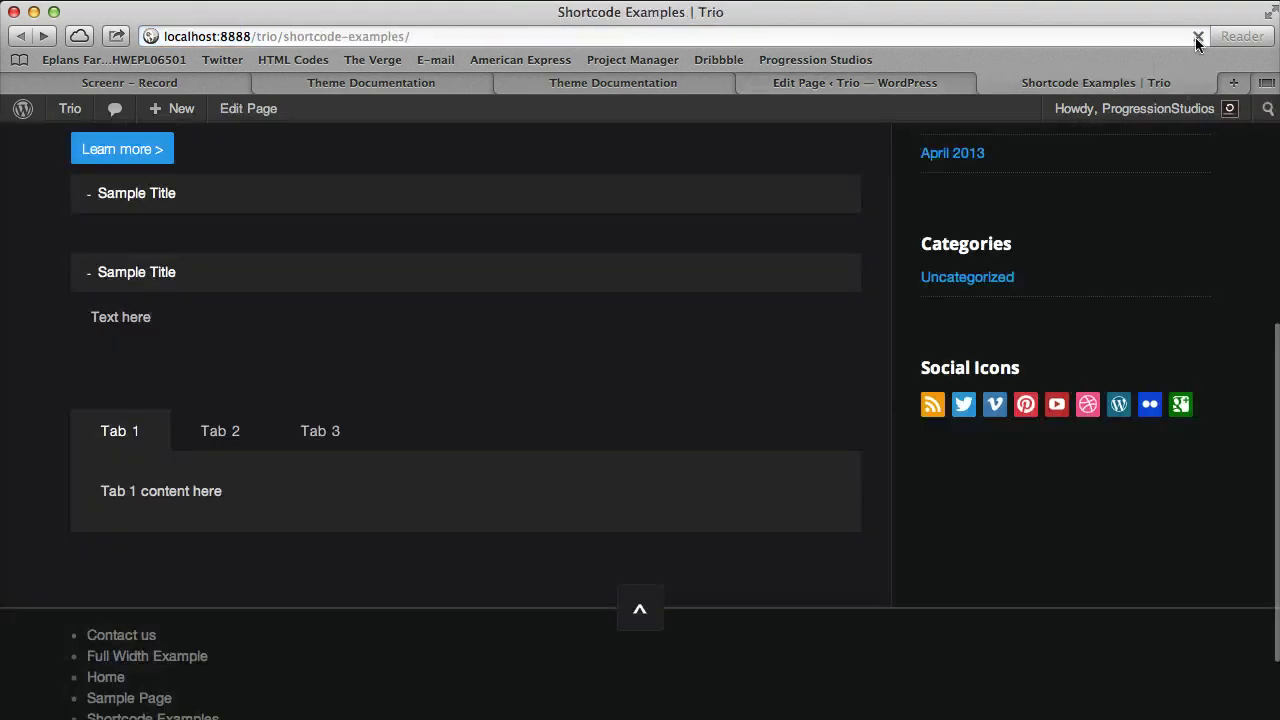
scroll(689, 386, "down", 3)
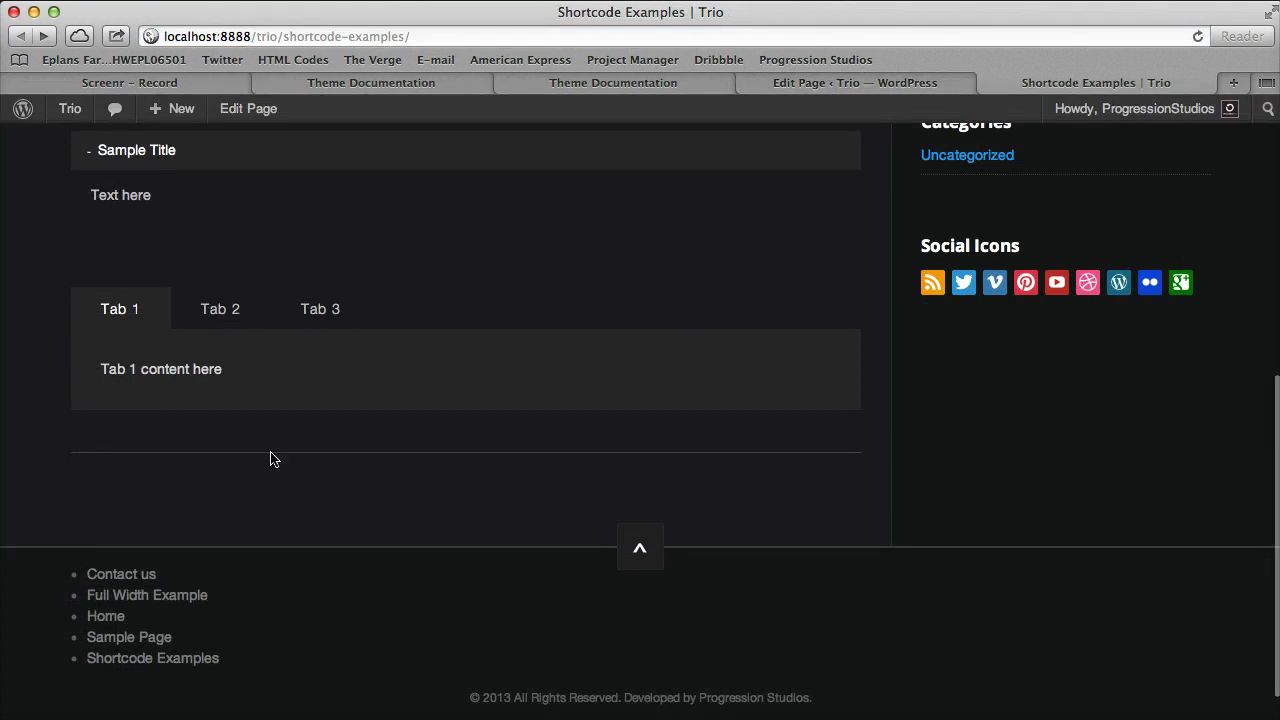
scroll(548, 518, "up", 5)
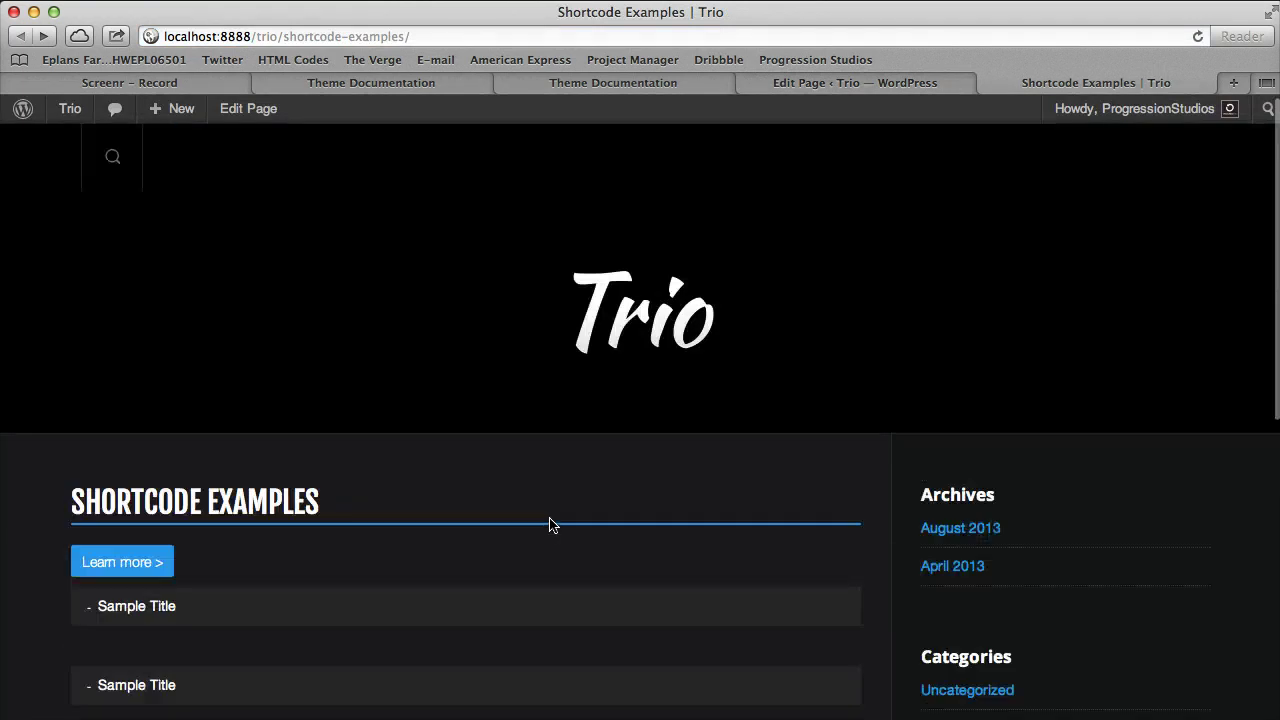
scroll(551, 520, "down", 10)
scroll(351, 389, "up", 10)
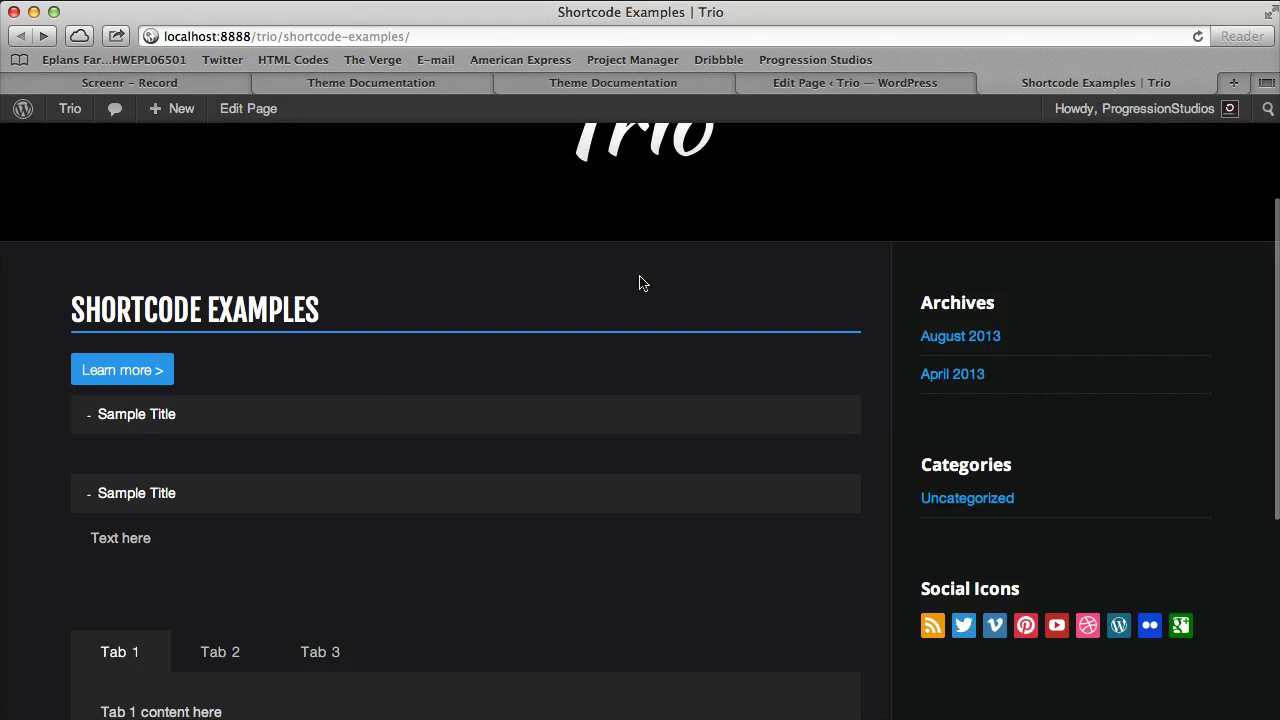
- Return to the page editor and delete all of the page's content
left_click(918, 88)
left_click(571, 491)
scroll(571, 491, "down", 2)
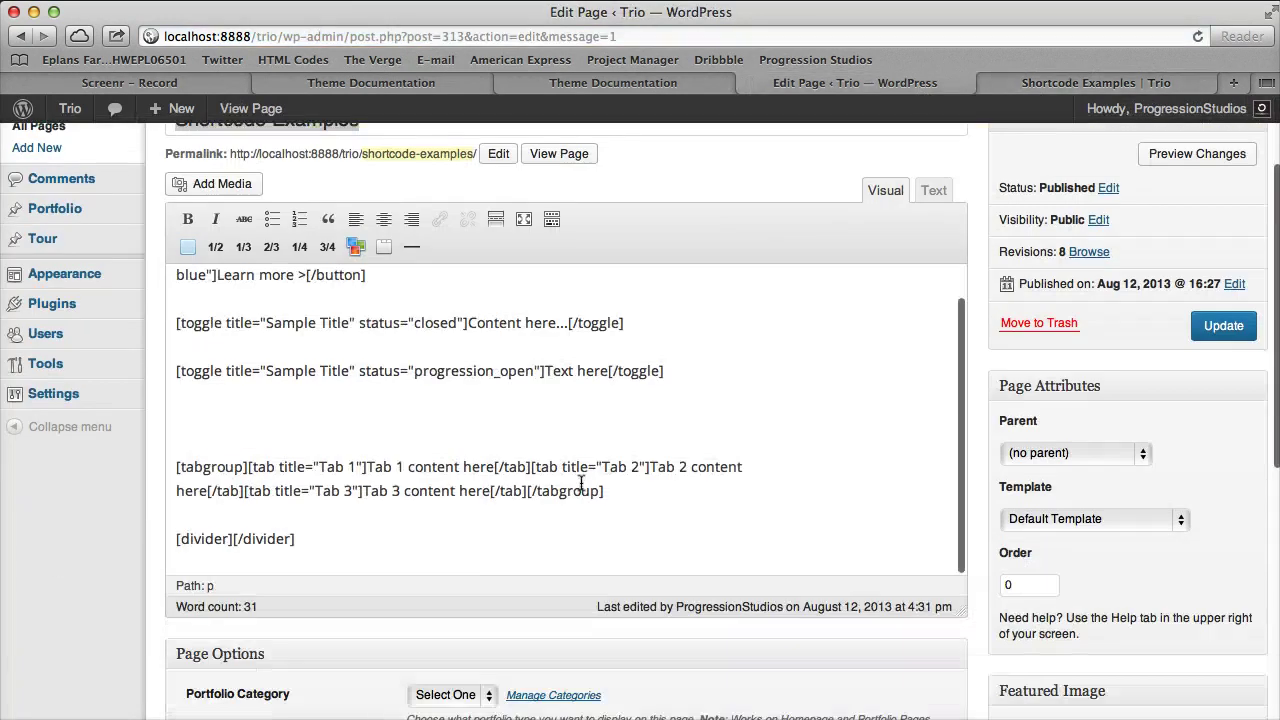
key("ctrl+a")
key("BackSpace")
scroll(611, 474, "up", 2)
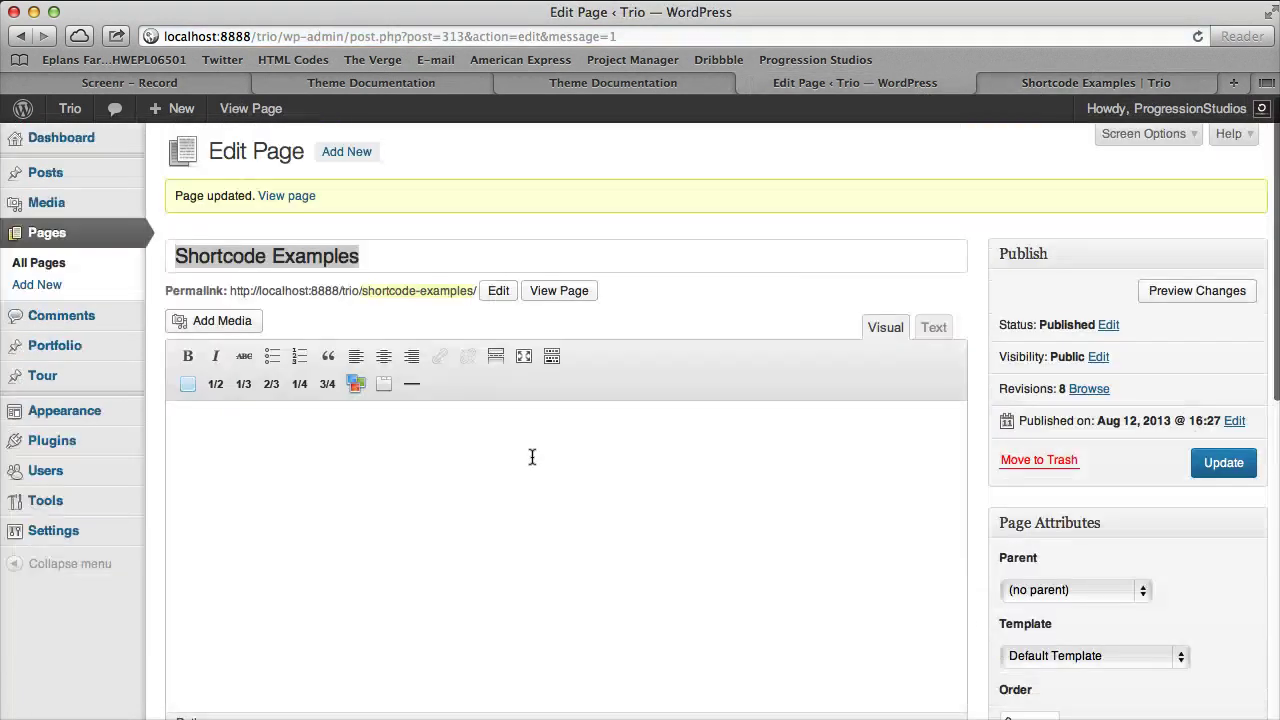
- Insert a one-half column shortcode with last="no" and set its content to "1/2 Column"
left_click(216, 385)
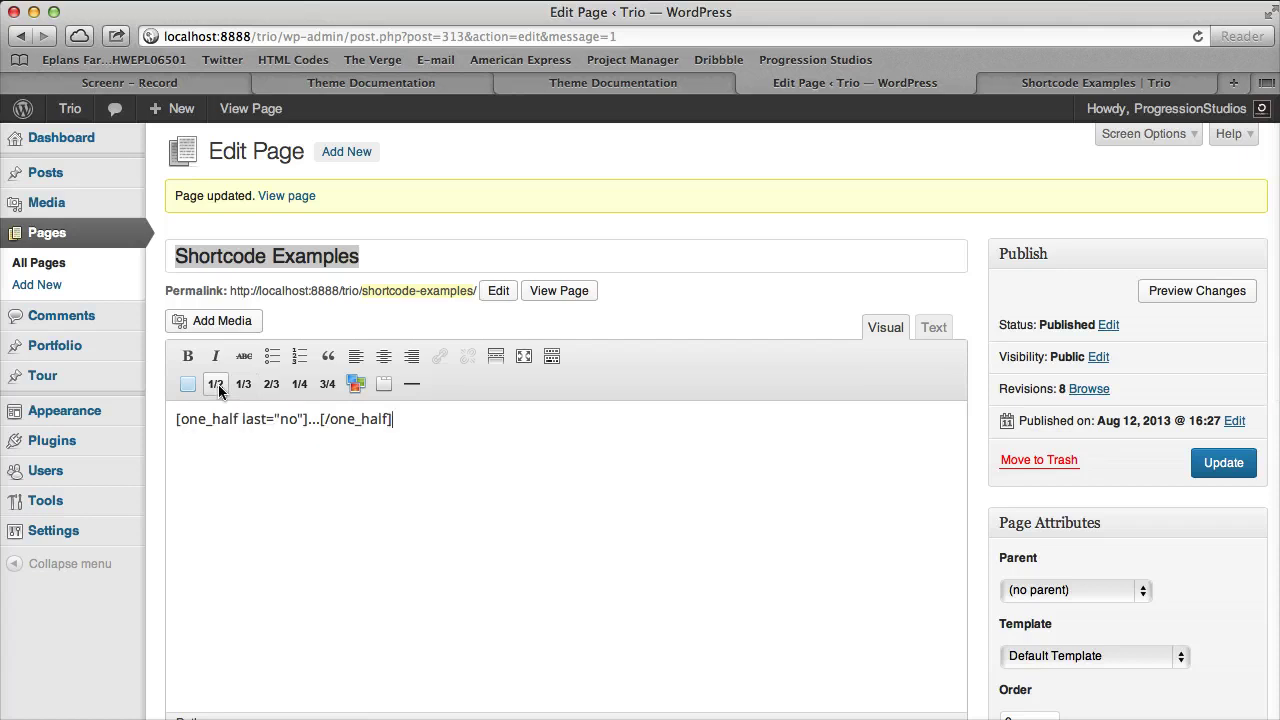
left_click(320, 420)
key("BackSpace")
key("BackSpace")
key("BackSpace")
type("1/2")
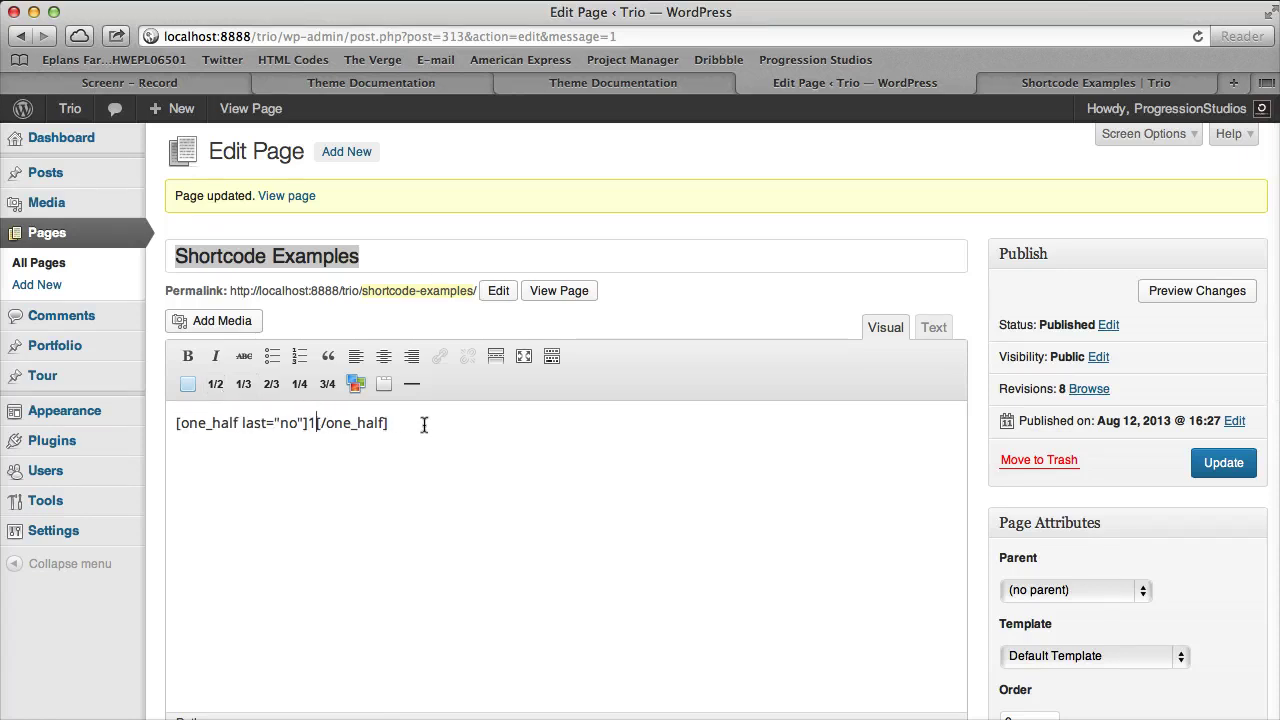
type(" Column")
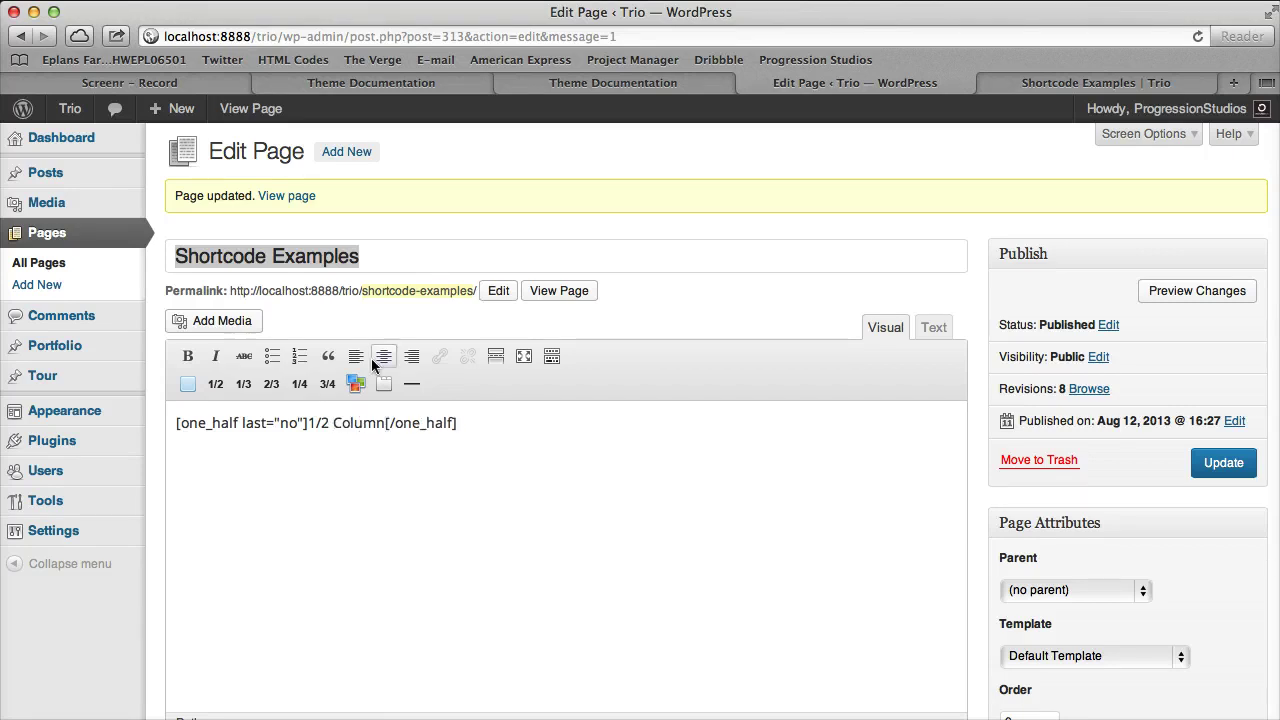
- Insert a second one-half column shortcode directly after the first, with content "1/2 Column" and last="yes"
left_click_drag(196, 420, 470, 423)
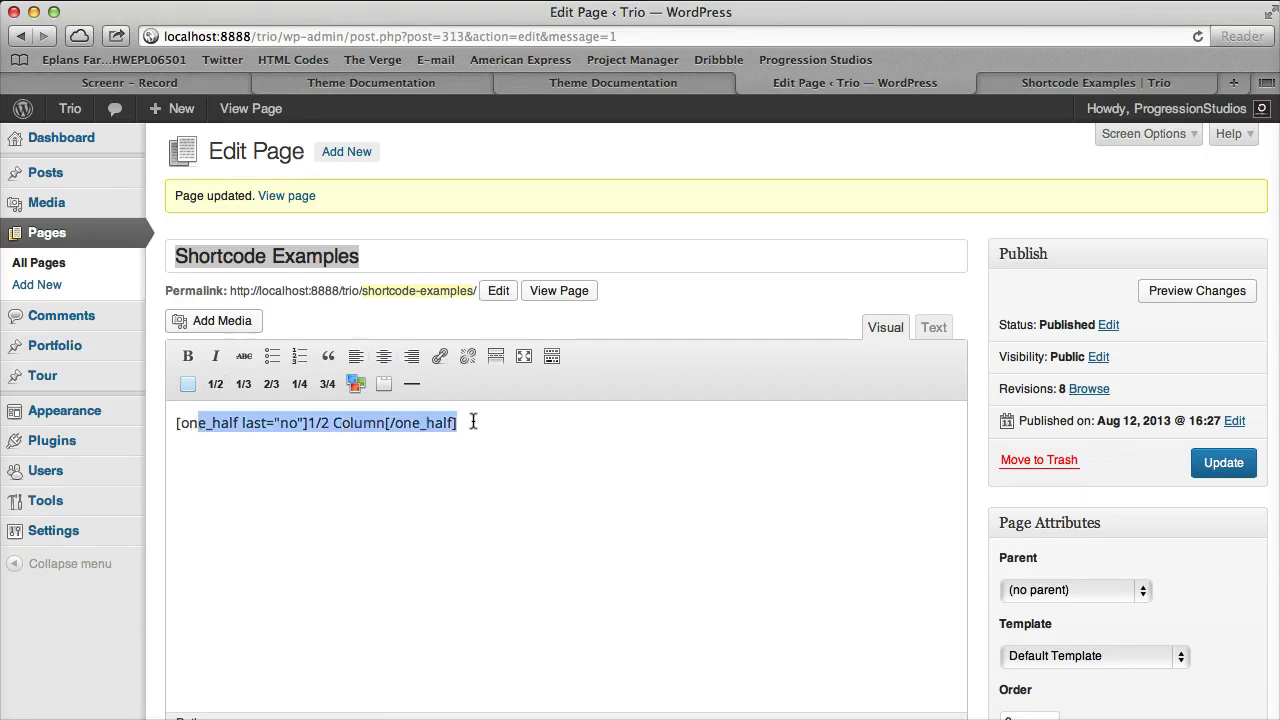
left_click(215, 385)
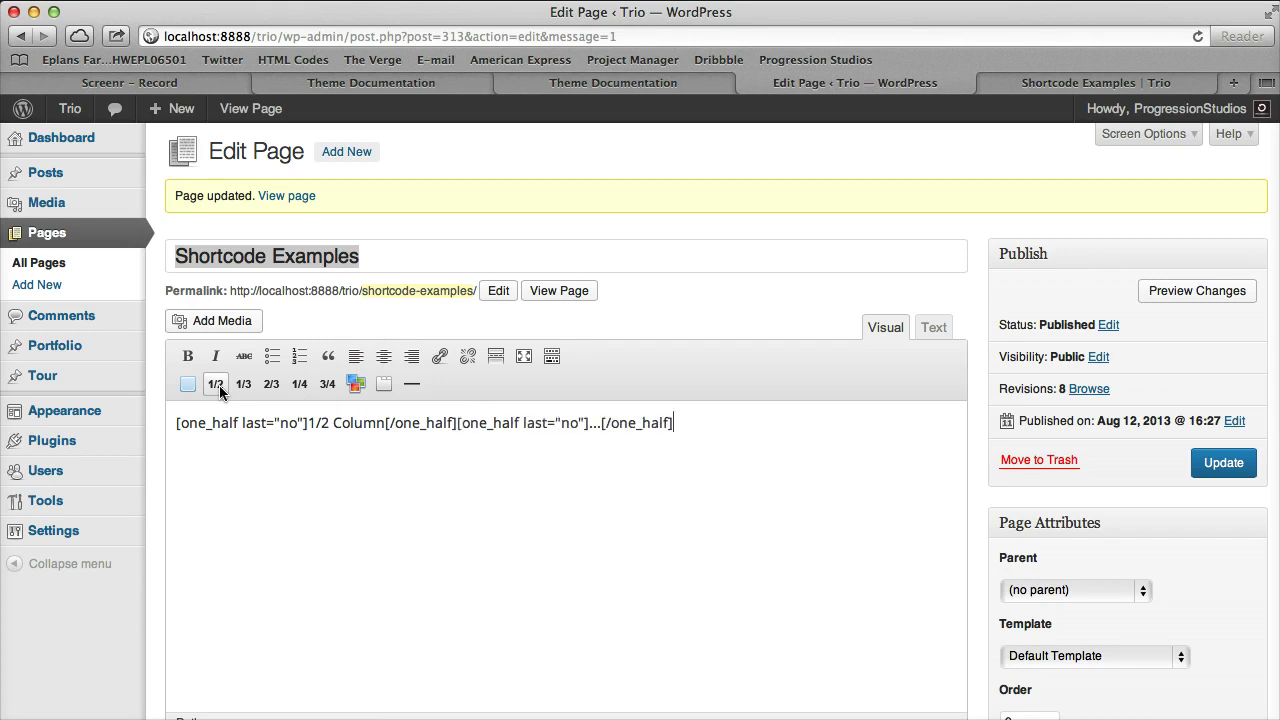
double_click(592, 421)
type("1/2")
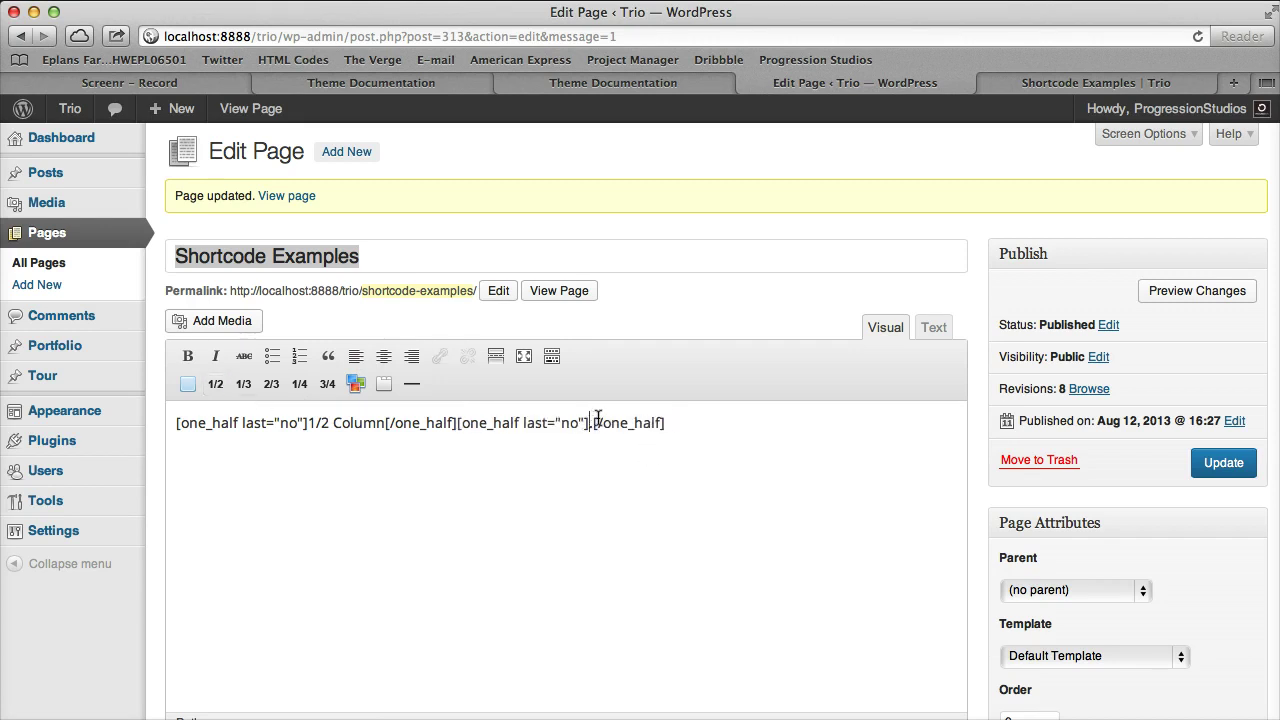
type(" Column")
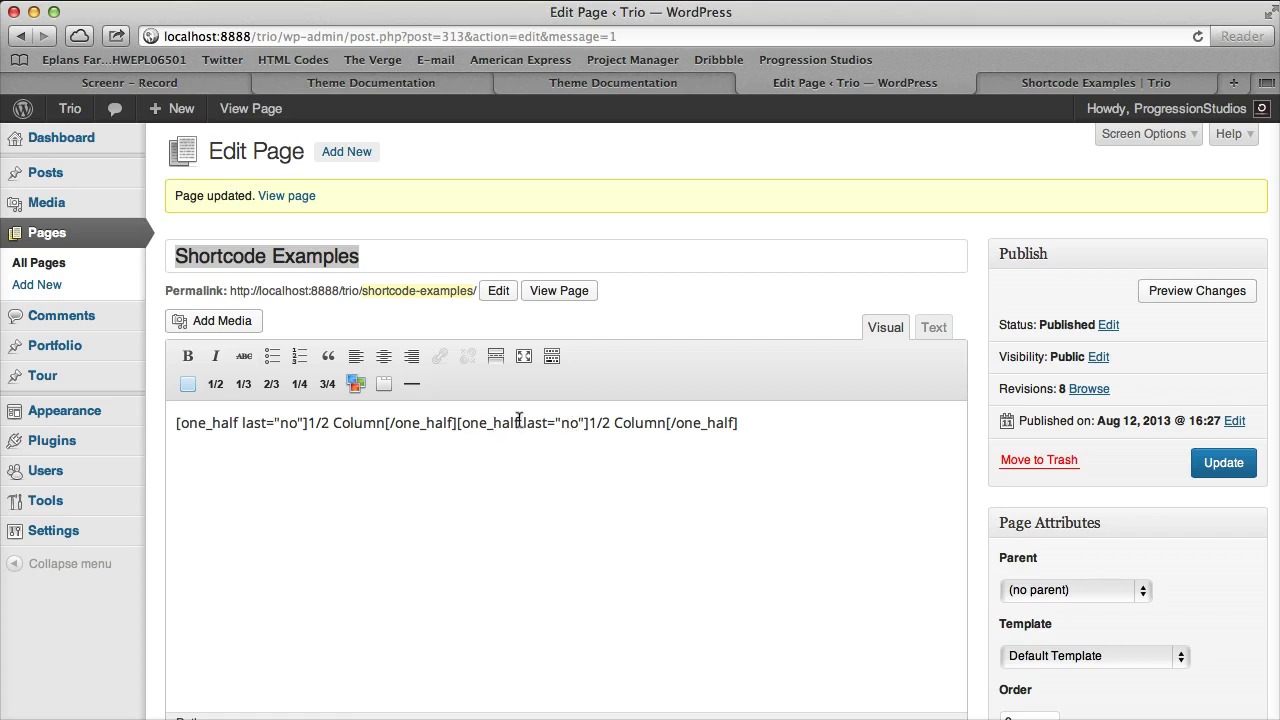
left_click_drag(521, 423, 589, 423)
double_click(573, 422)
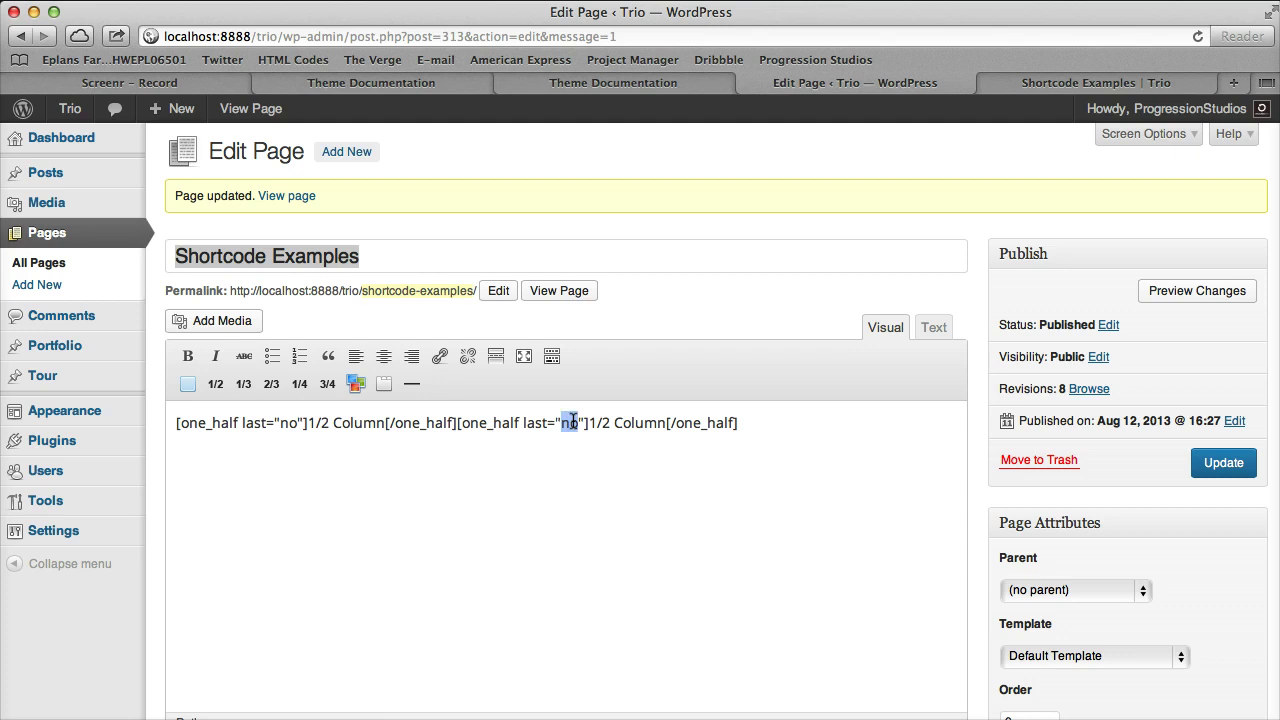
type("yes")
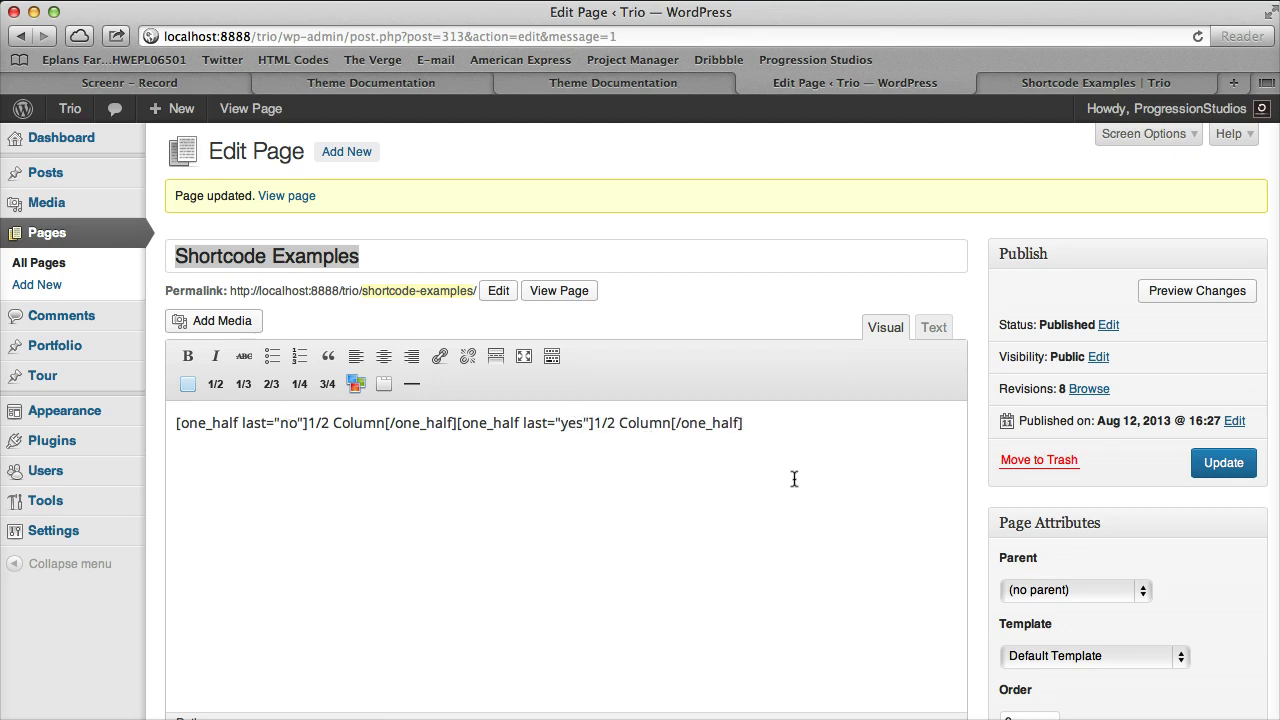
- Update the page, reload its live view and check the two half-width columns
left_click(1230, 462)
left_click(1165, 83)
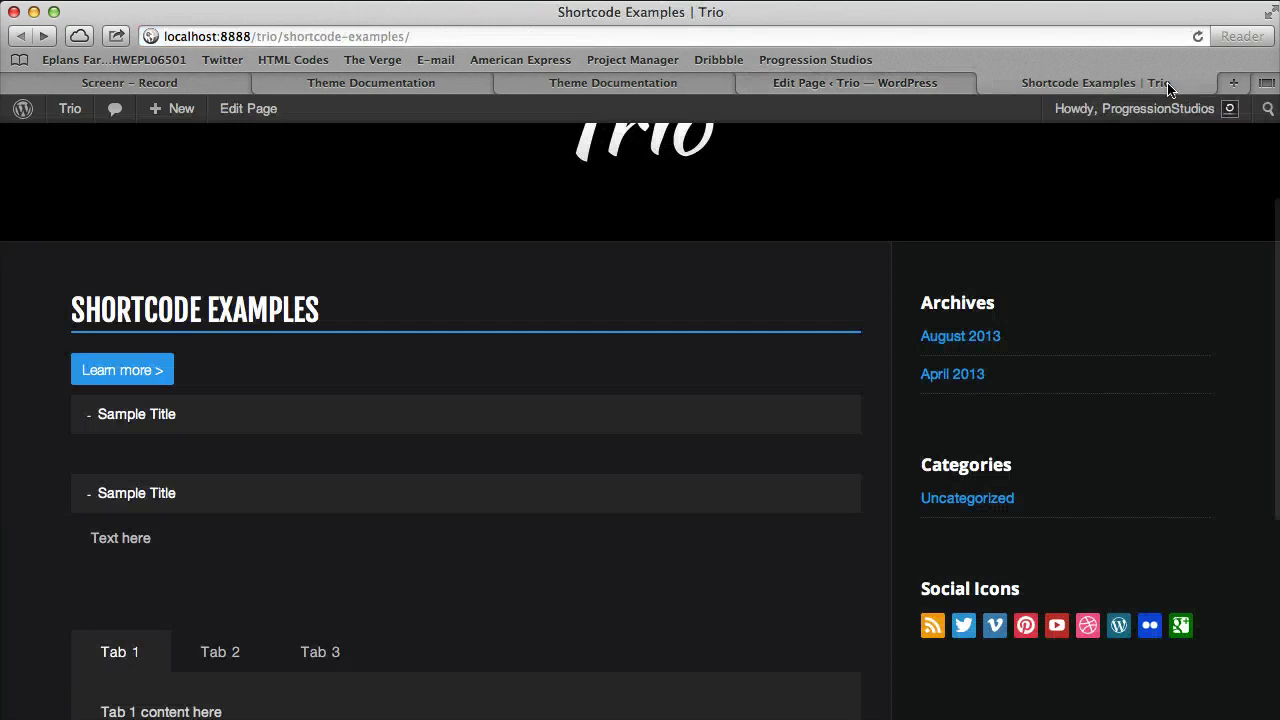
left_click(1199, 37)
left_click_drag(97, 363, 622, 369)
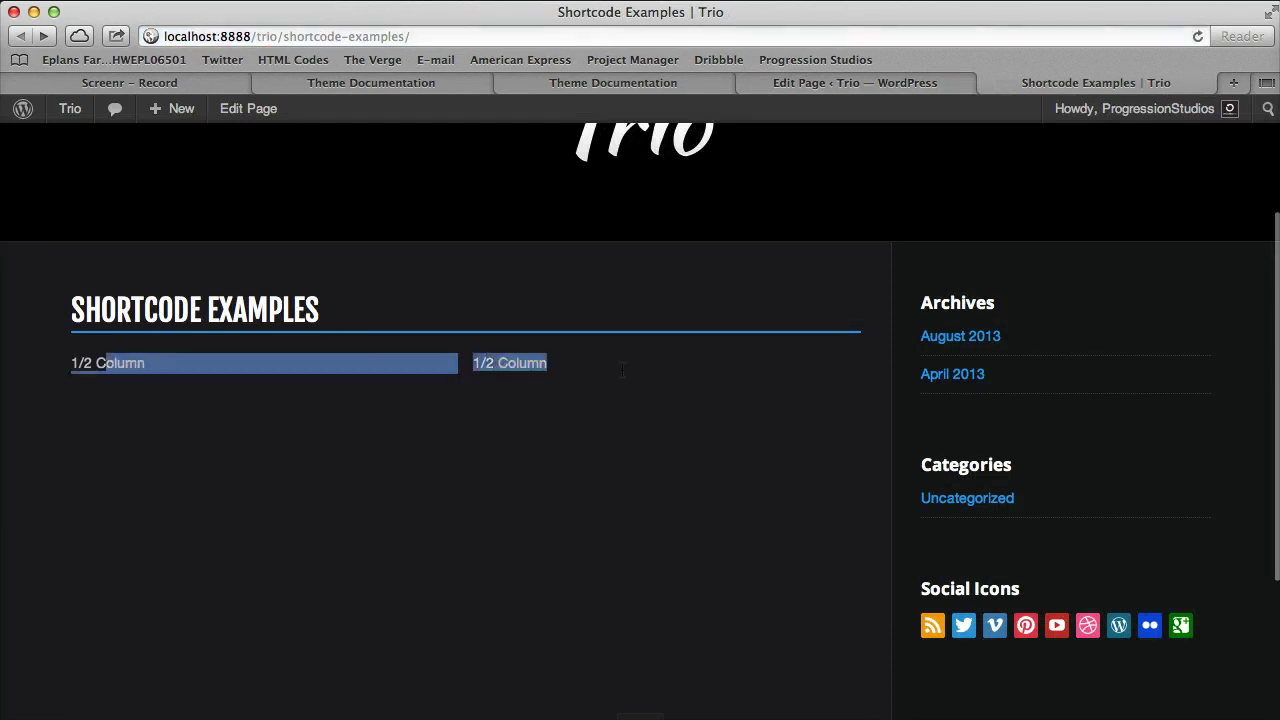
left_click(622, 369)
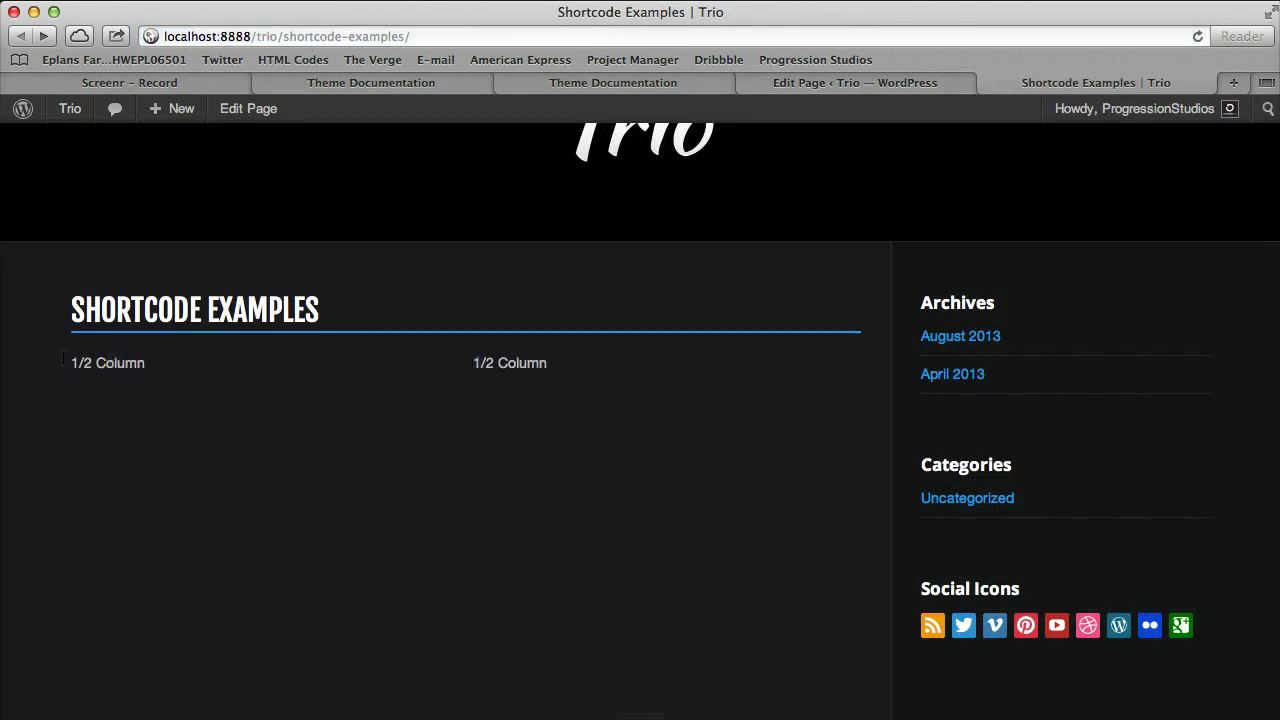
left_click_drag(63, 358, 651, 369)
left_click(651, 369)
- Return to the page editor and insert a one-fourth column shortcode containing "1/4" in a new paragraph below the halves
left_click(881, 88)
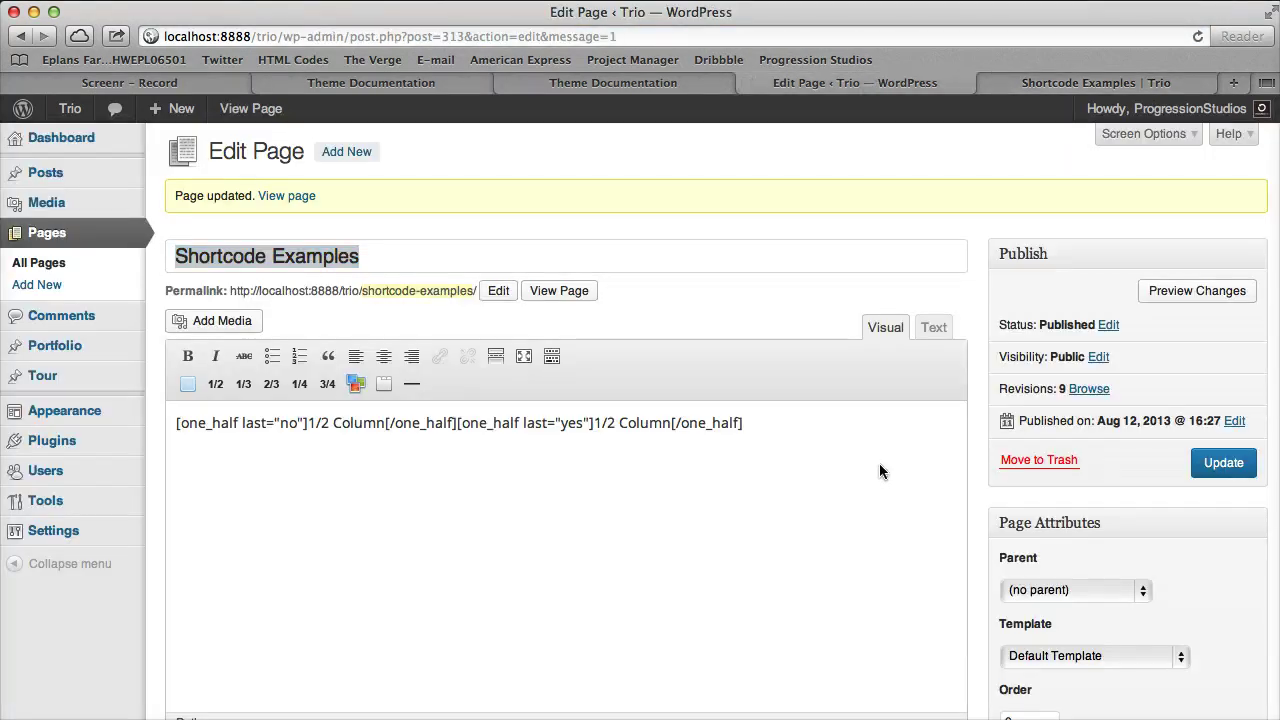
key("Return")
left_click(303, 387)
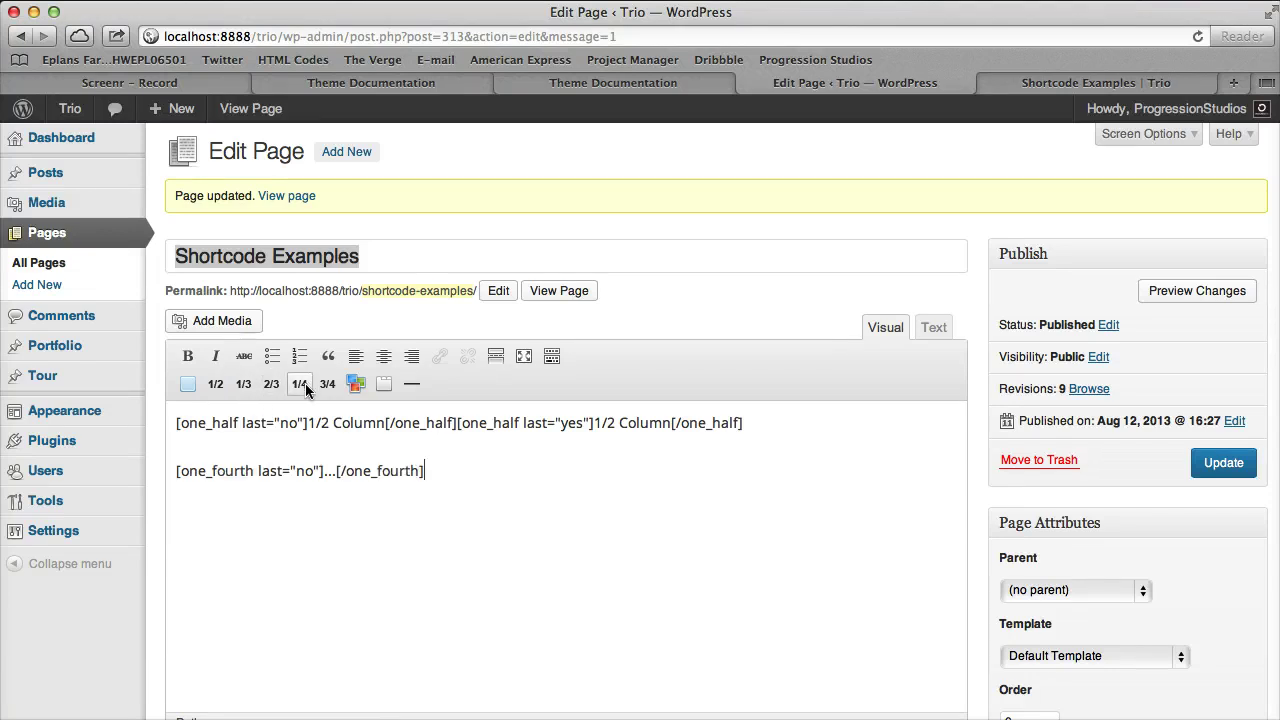
double_click(331, 471)
type("1/4")
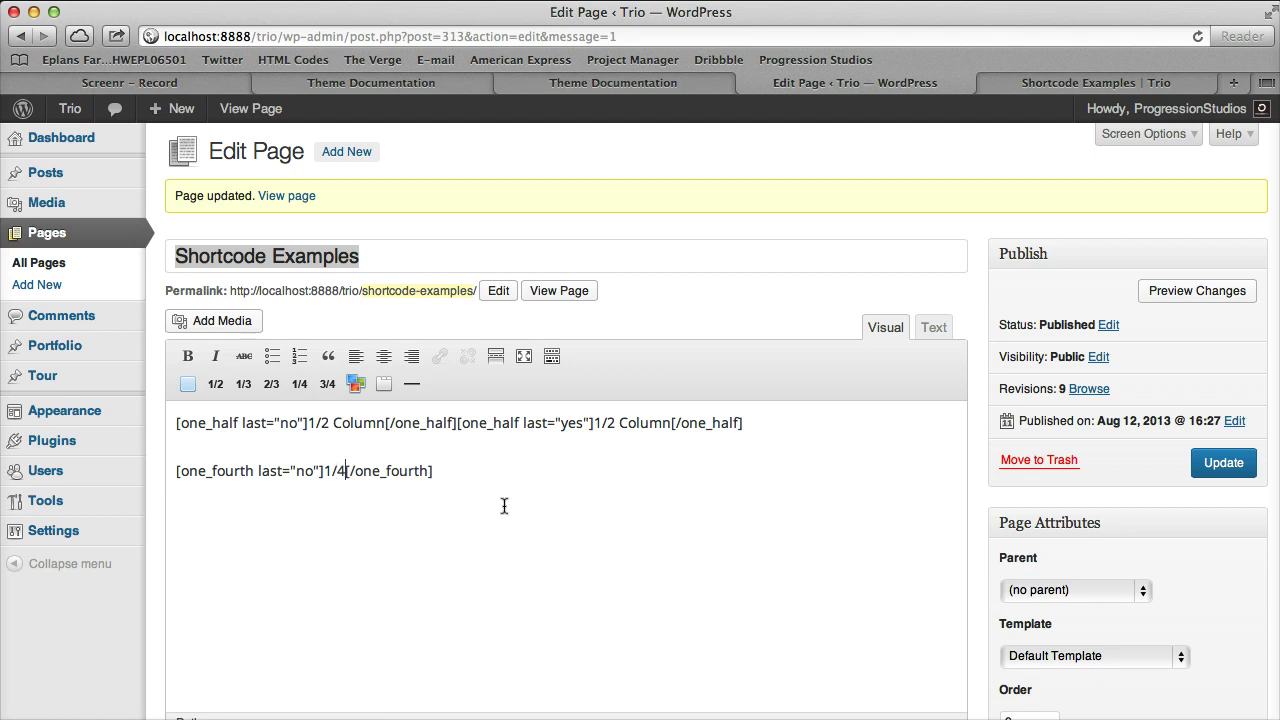
- Insert a second one-fourth column shortcode after the first and set its content to "1/4"
left_click(503, 506)
left_click(300, 384)
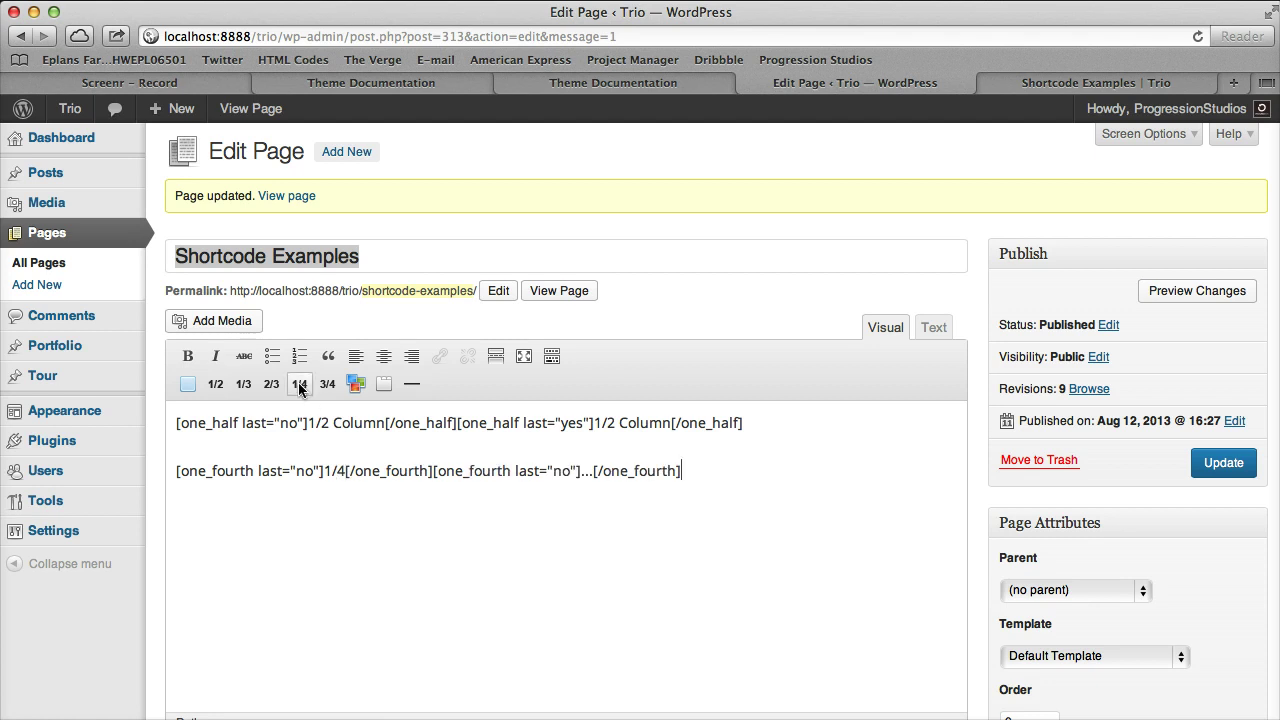
left_click(588, 471)
double_click(589, 471)
type("1")
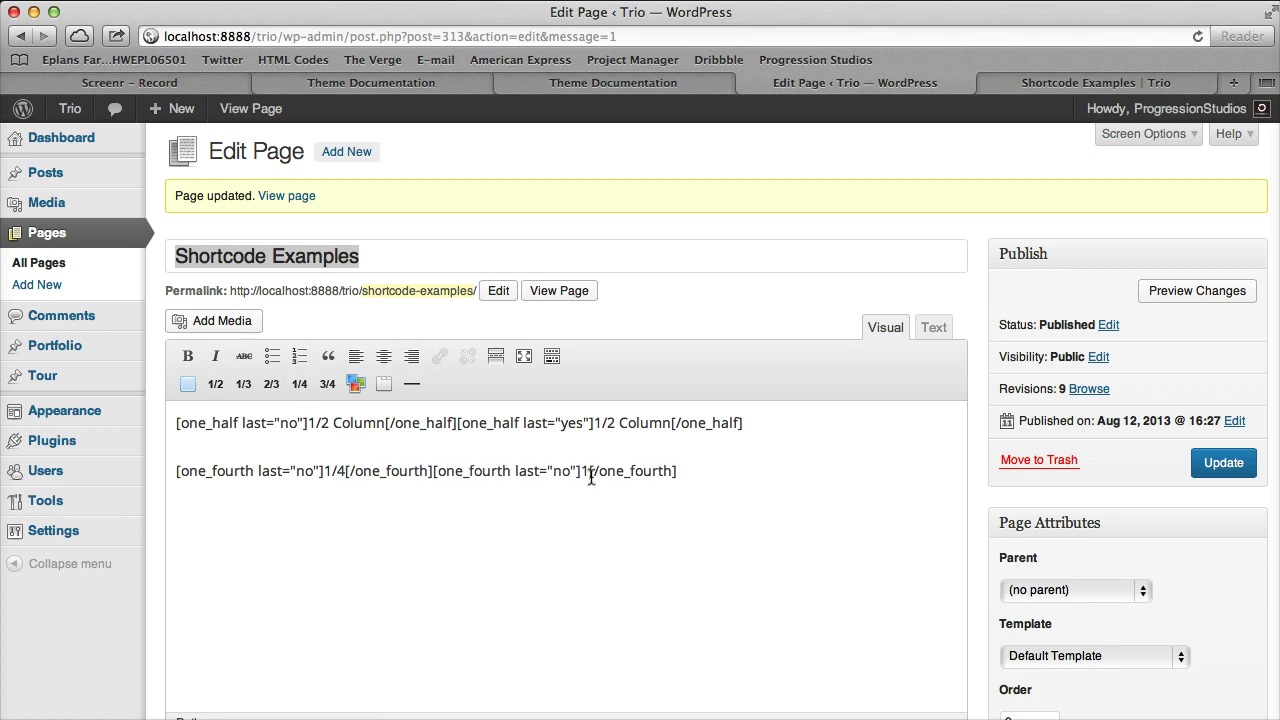
type("/4")
- Add a third one-fourth column shortcode at the end of the row with "1/4" as its content
left_click(727, 501)
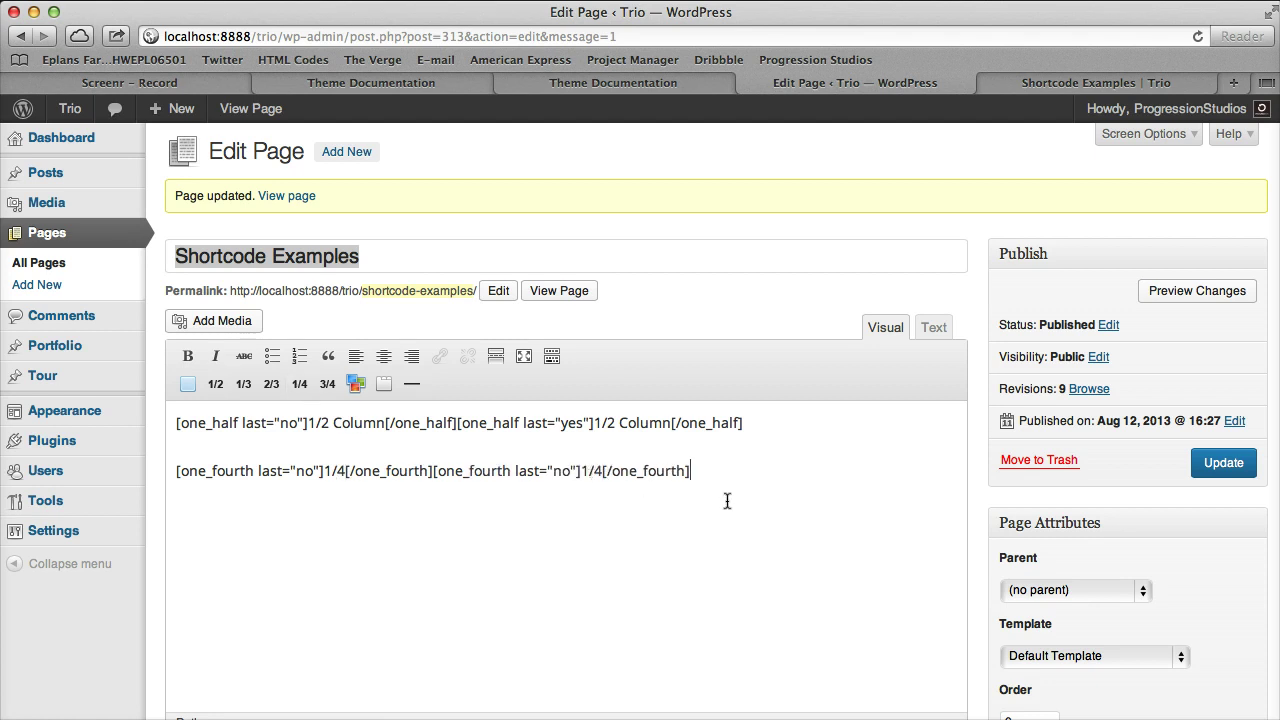
left_click(298, 388)
left_click(254, 494)
key("BackSpace")
key("BackSpace")
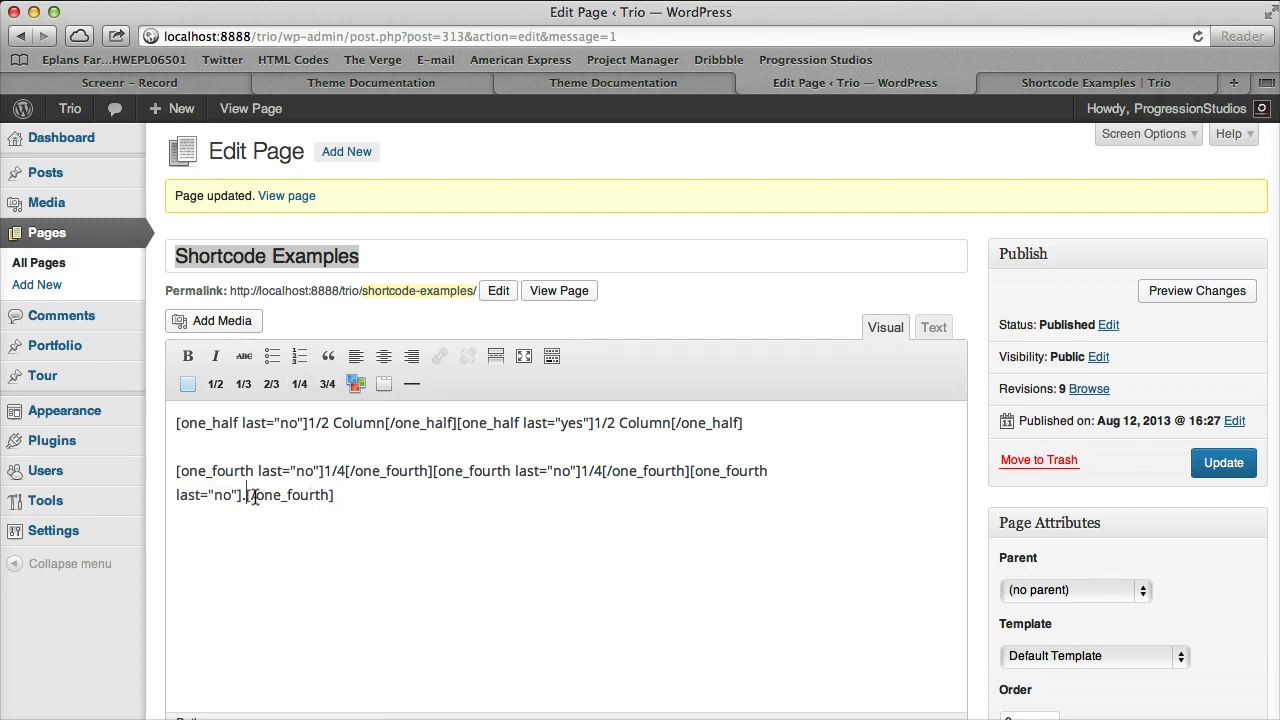
key("BackSpace")
type("1/4")
- Add the fourth one-fourth column shortcode with content "1/4" and last="yes" to close the row
left_click(409, 500)
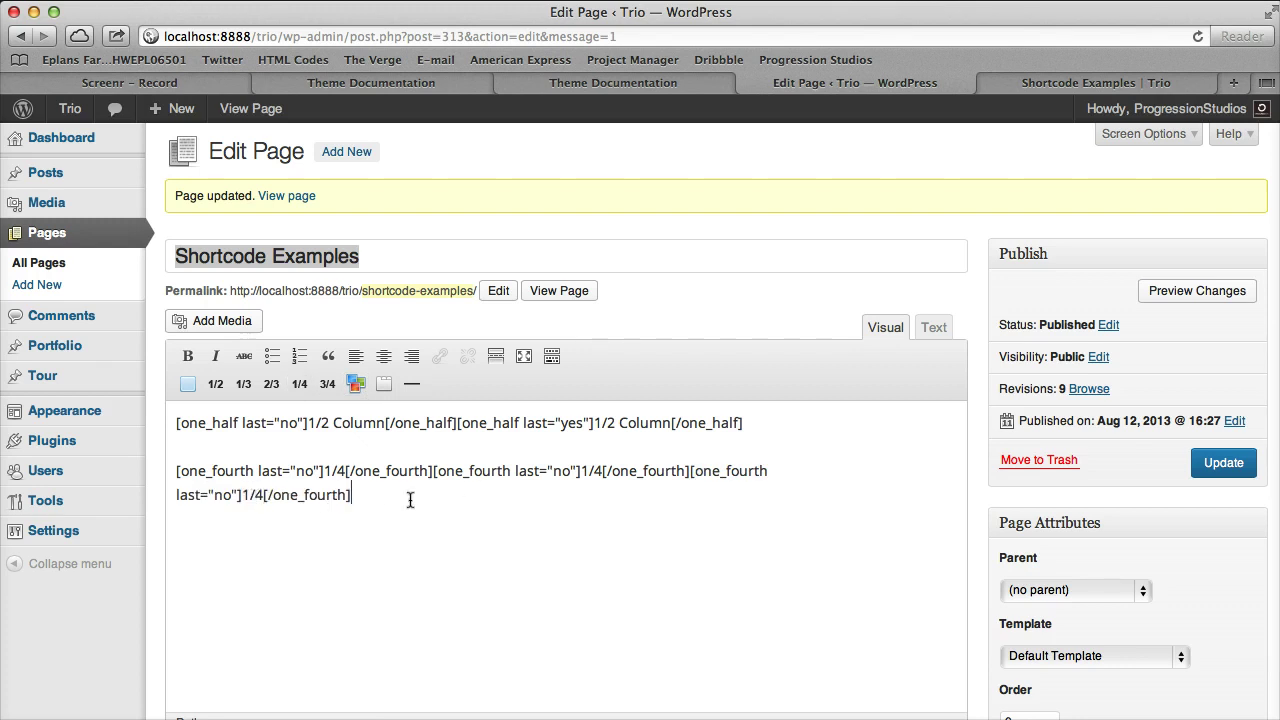
left_click(308, 388)
left_click(517, 494)
key("BackSpace")
key("BackSpace")
key("BackSpace")
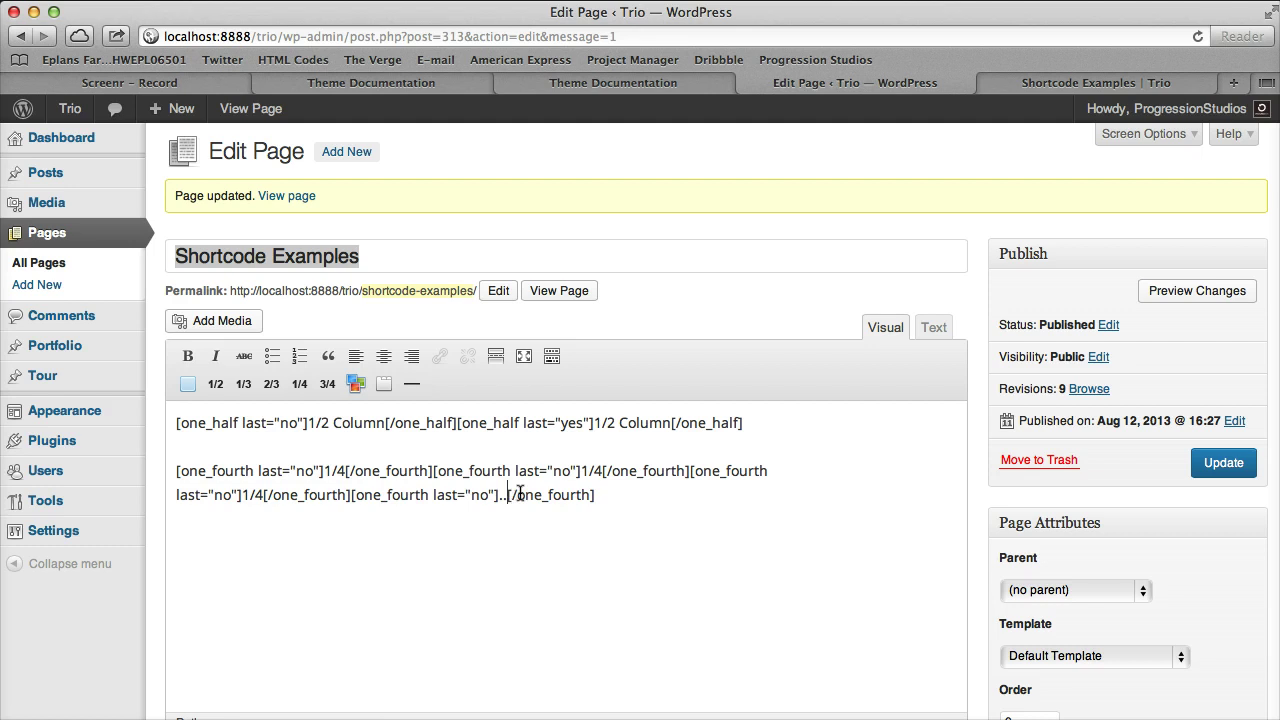
type("1/4")
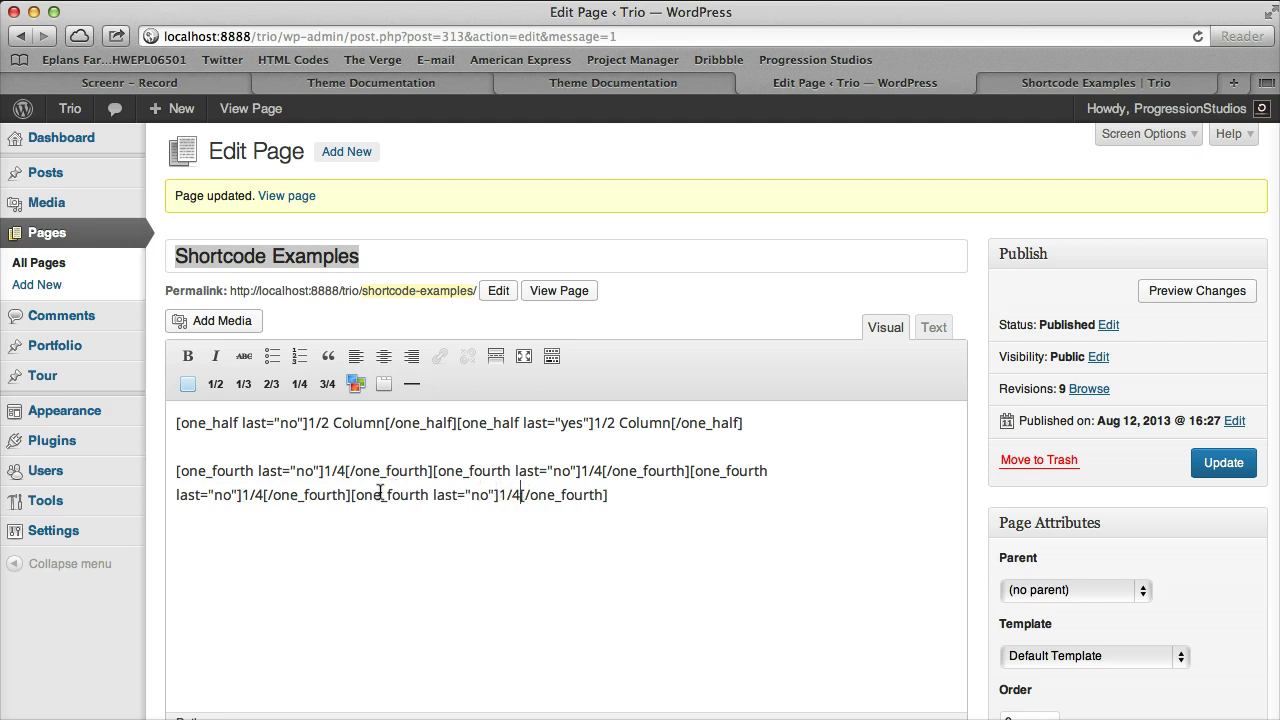
double_click(483, 495)
type("yes")
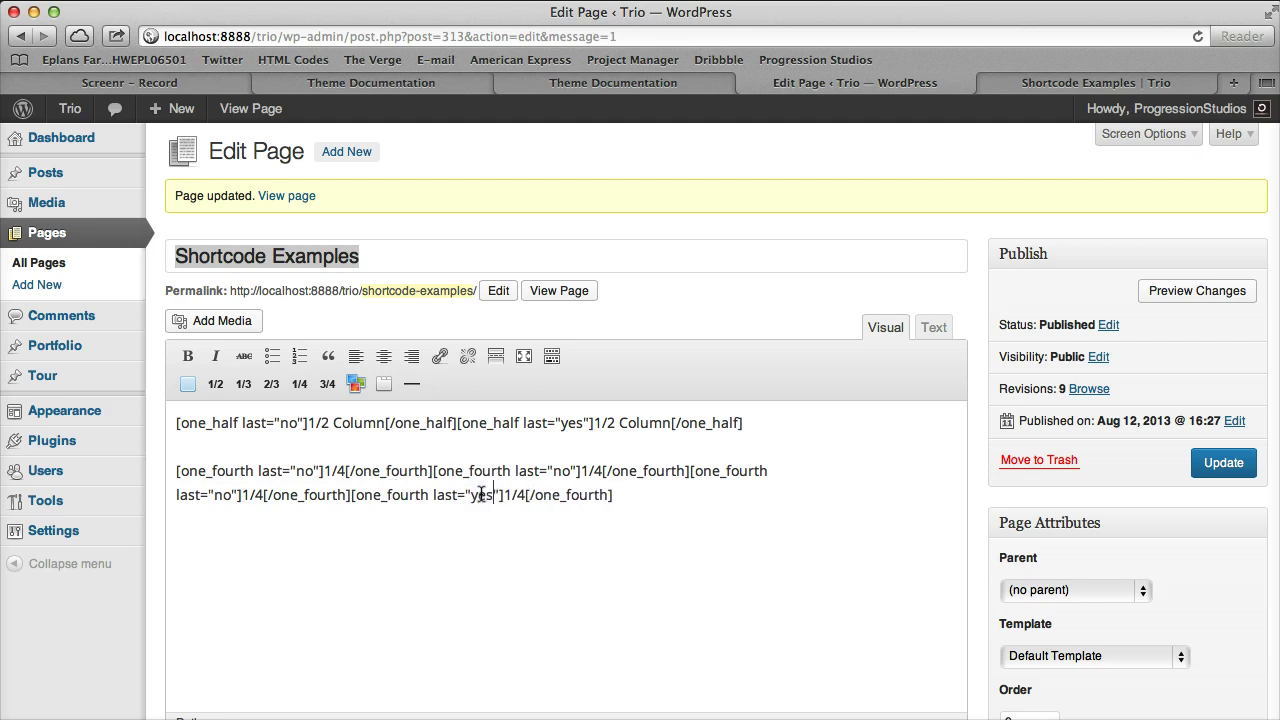
- Update the page and reload its live view to check the row of four quarter-width columns
left_click(1224, 462)
left_click(1096, 82)
left_click(1197, 37)
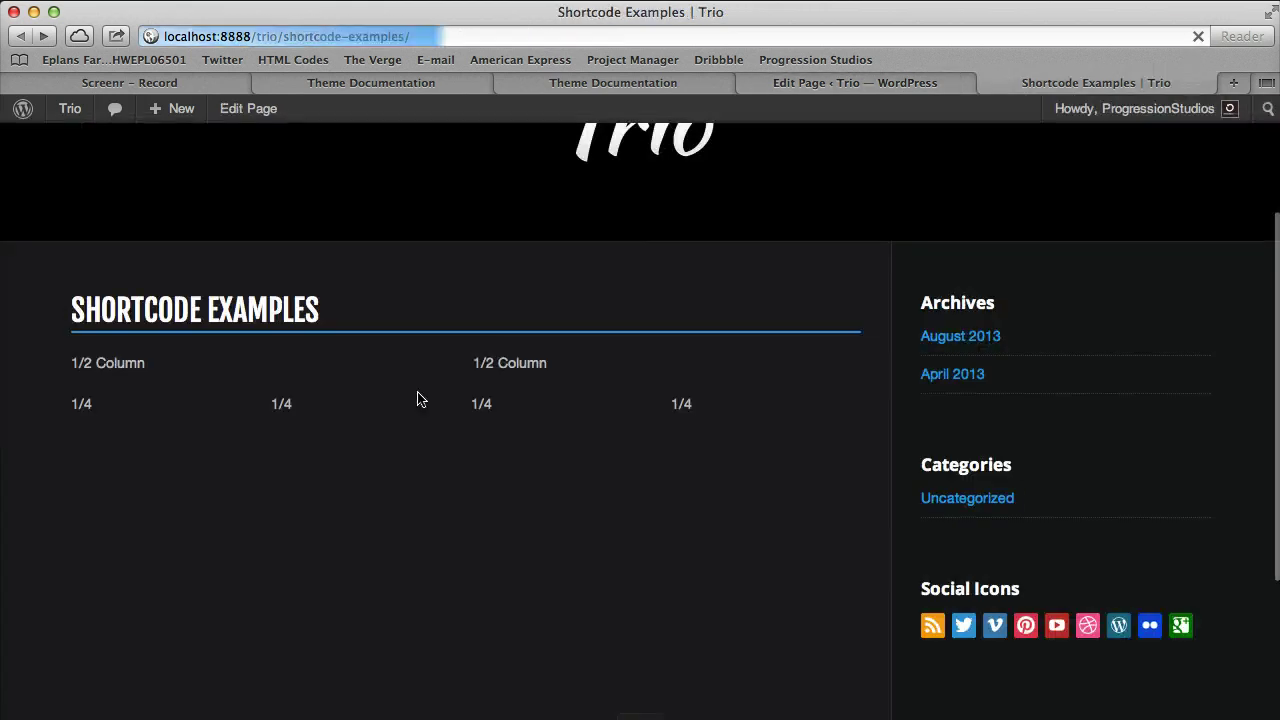
- Return to the page editor and insert a one-third column followed by a two-third column with last="yes" below the quarters
left_click(903, 84)
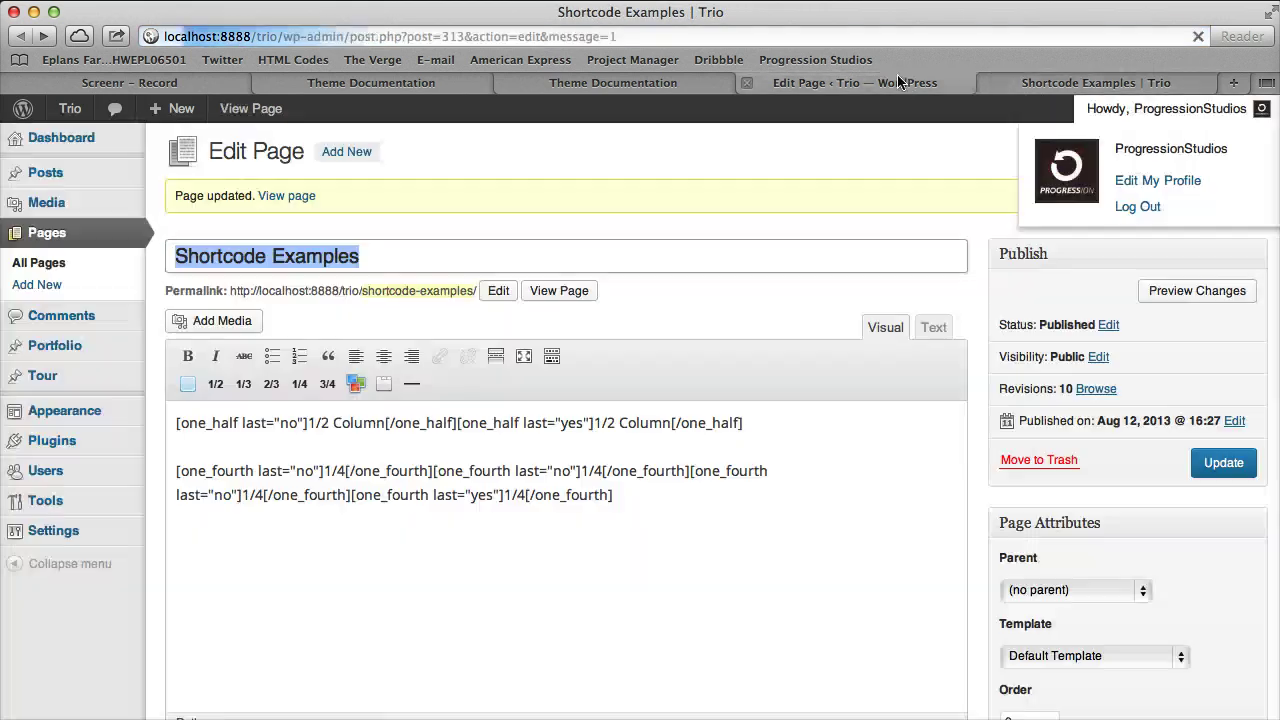
left_click(248, 386)
left_click(271, 384)
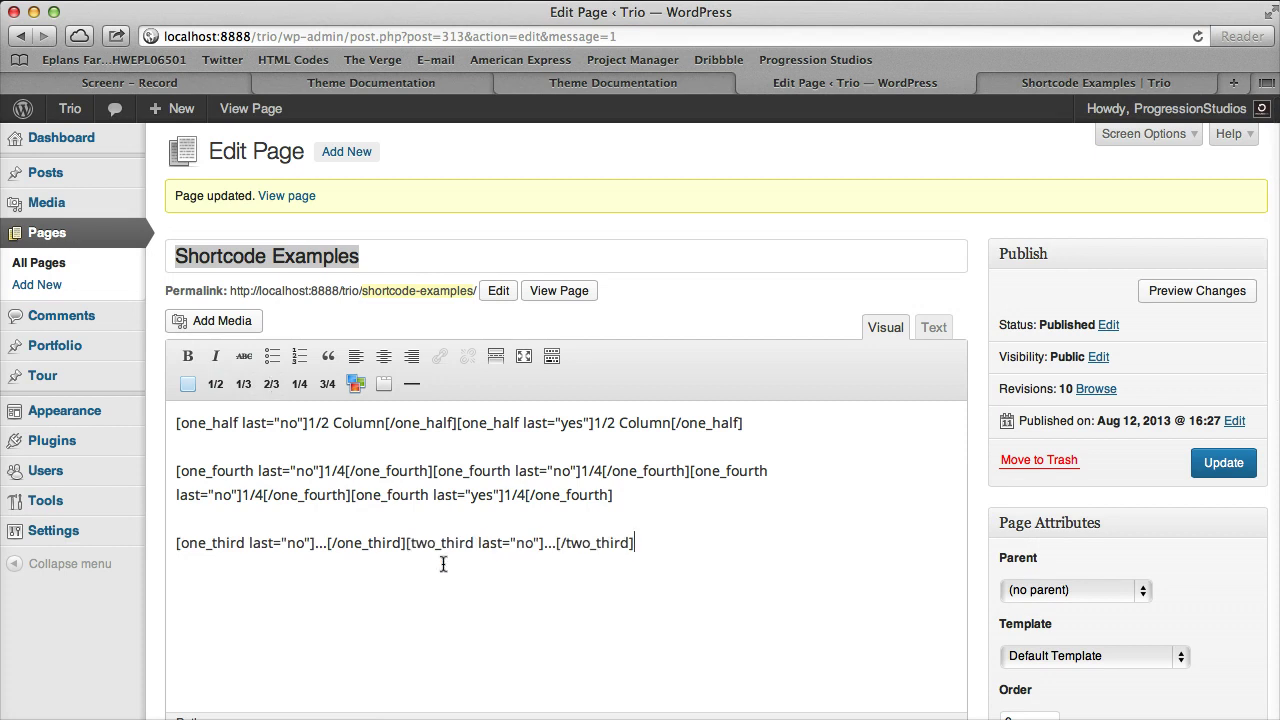
double_click(523, 542)
type("yes")
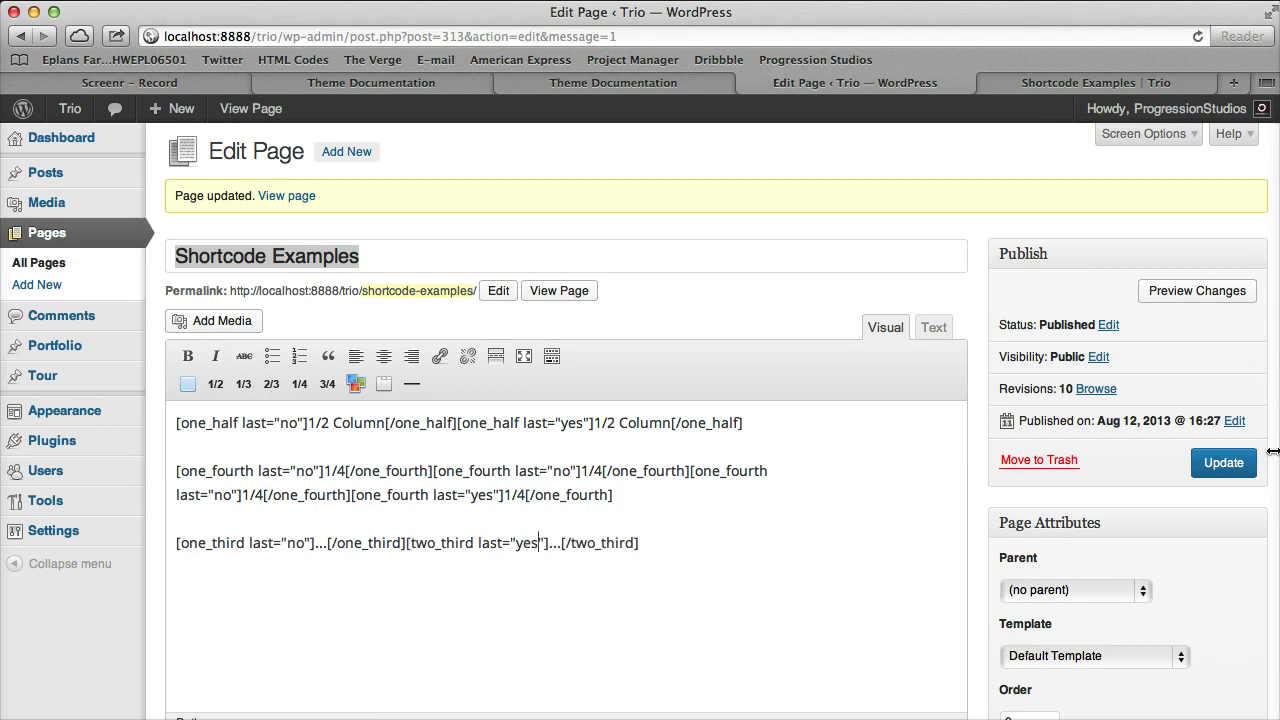
- Update the page and reload its live view to check the one-third and two-third columns
left_click(1223, 462)
left_click(1096, 82)
key("super+r")
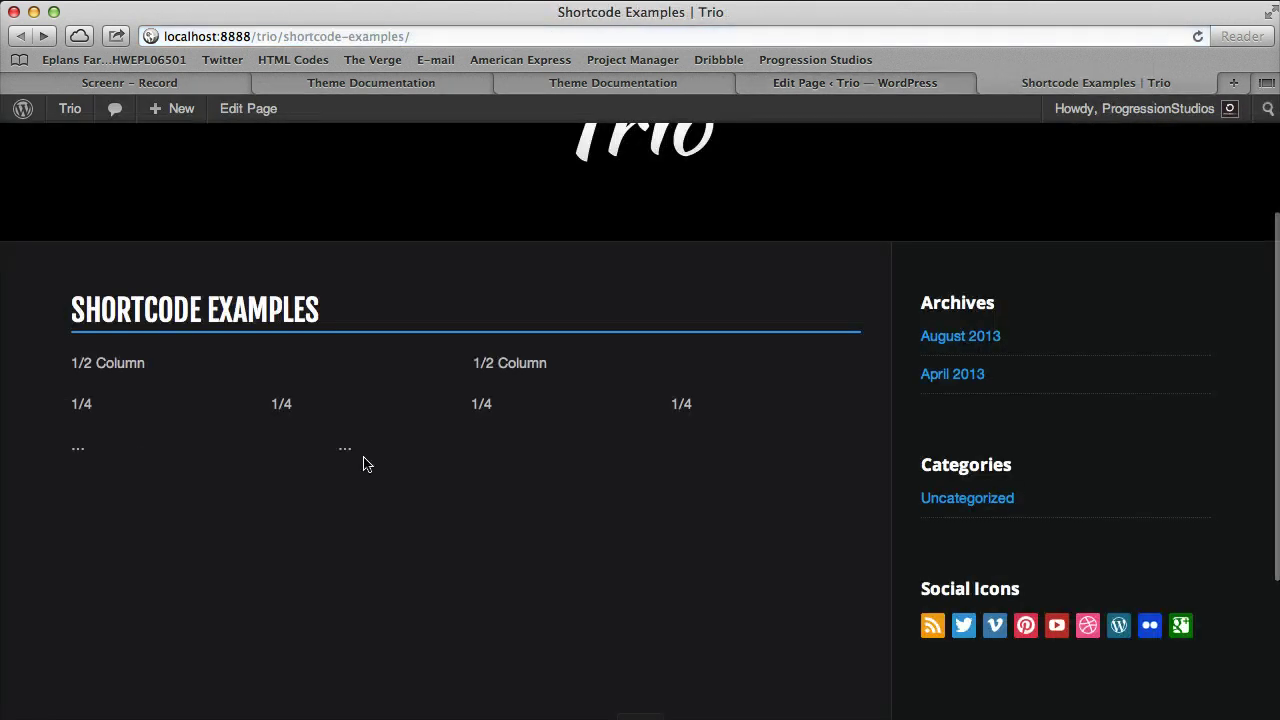